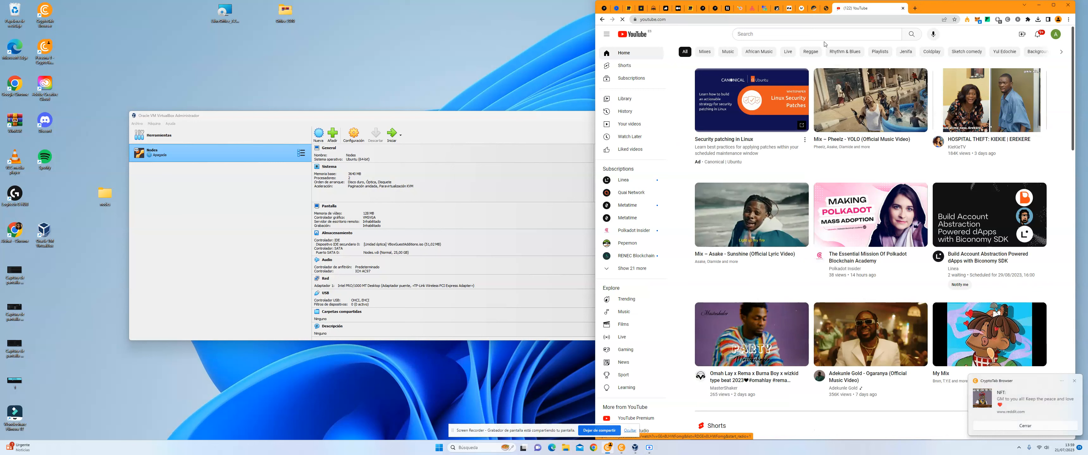
Step: Play the Pheelz YOLO music video mix on YouTube, skip the advert and minimise the browser window
click(883, 102)
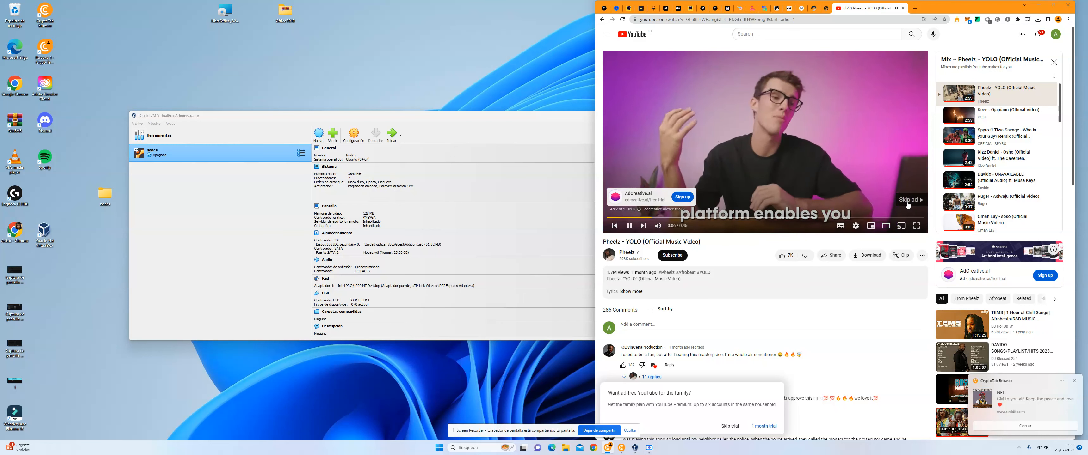
click(910, 201)
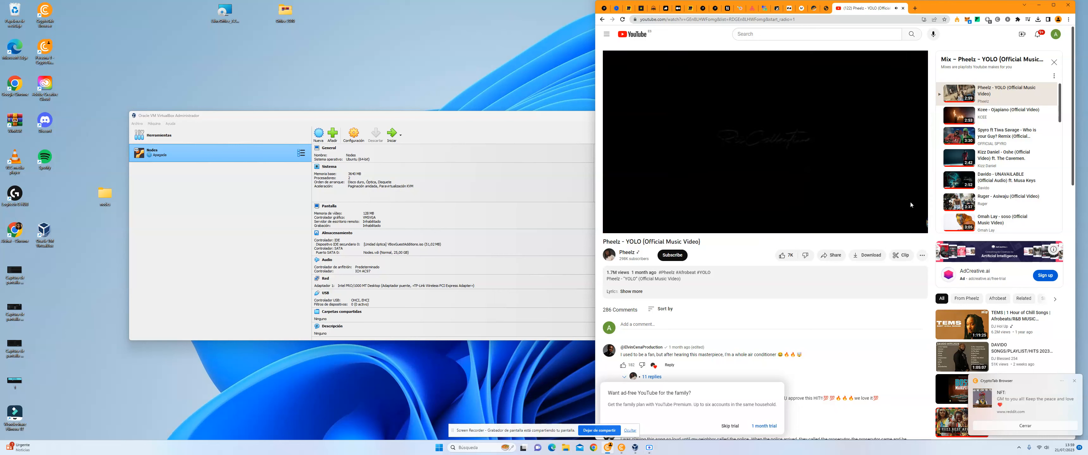
click(1038, 5)
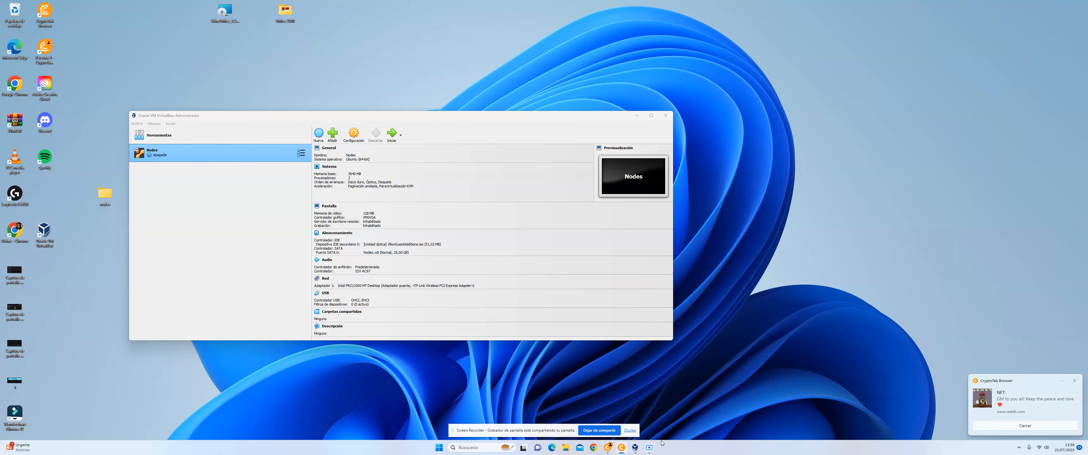
Step: Switch to the browser and view VirtualBox's official downloads page through a search for "download virtualbox windows 11", then return to VirtualBox
click(608, 448)
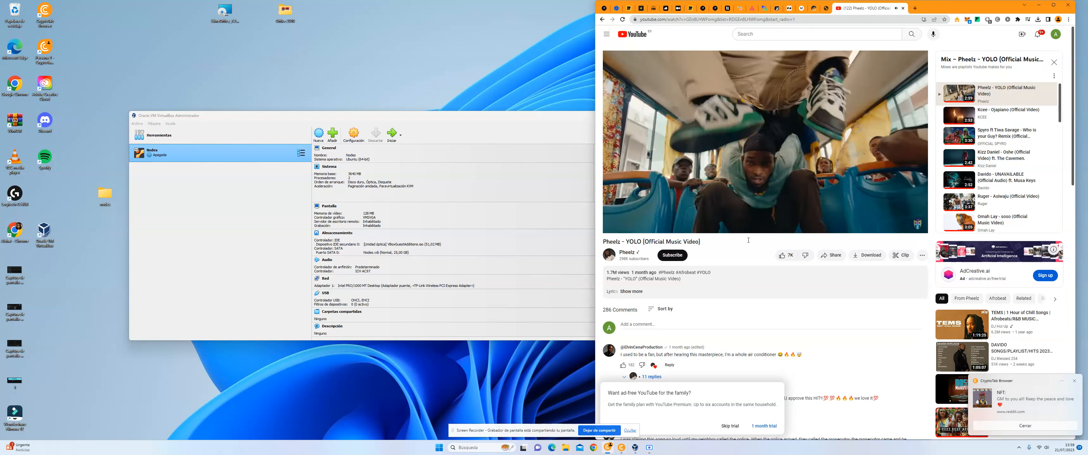
click(914, 8)
text(virtualbox)
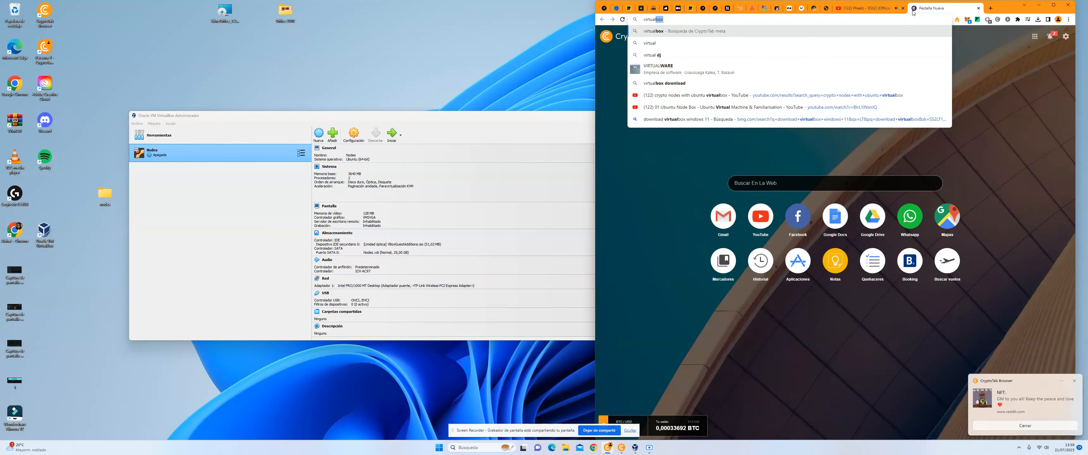
click(694, 118)
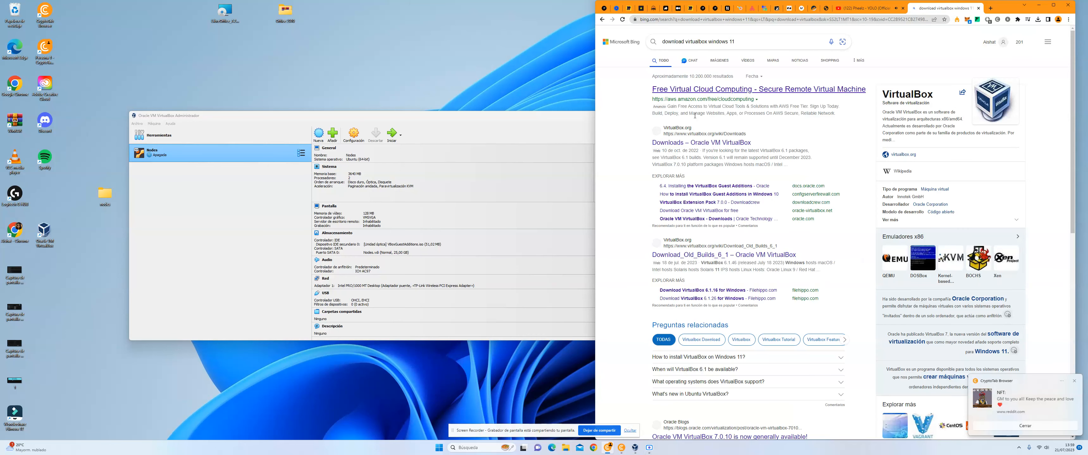
click(707, 143)
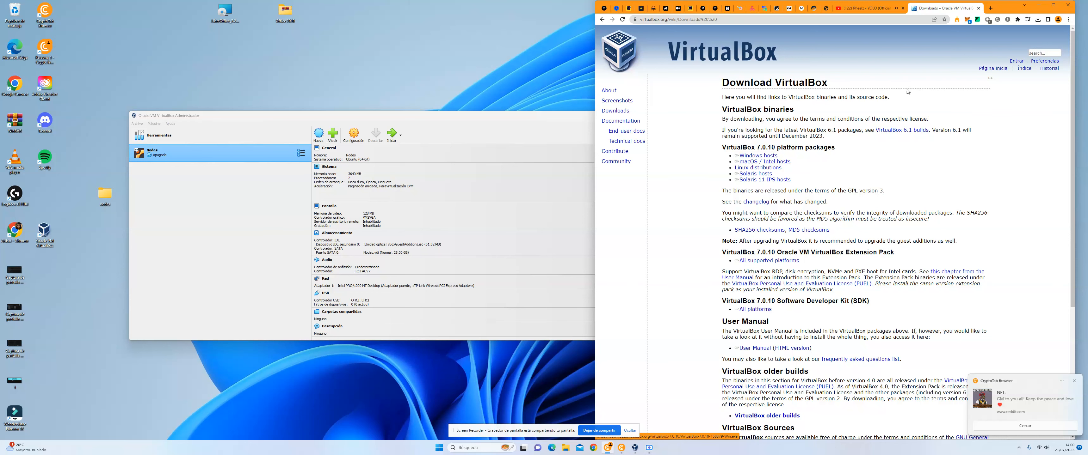
click(979, 8)
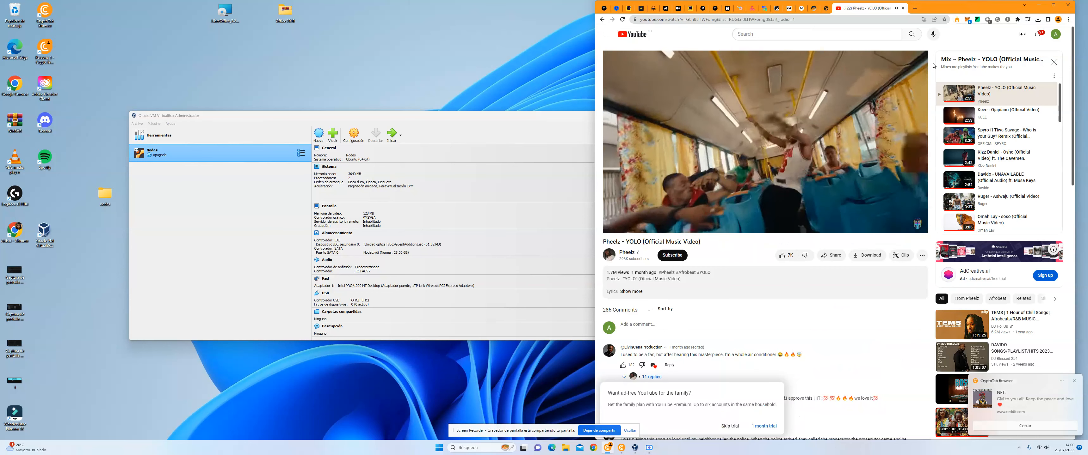
click(506, 133)
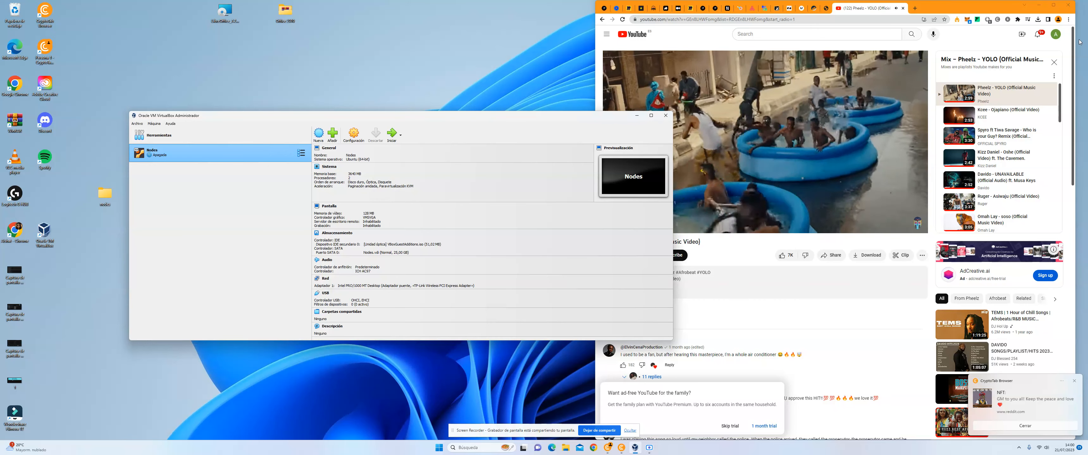
click(1040, 7)
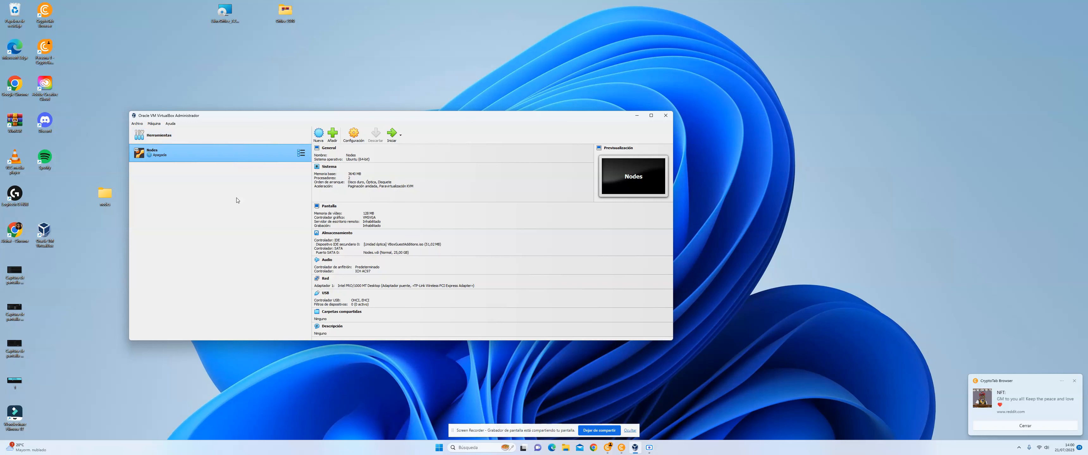
Step: Start creating a new virtual machine and name it ubuntuNodes
click(319, 137)
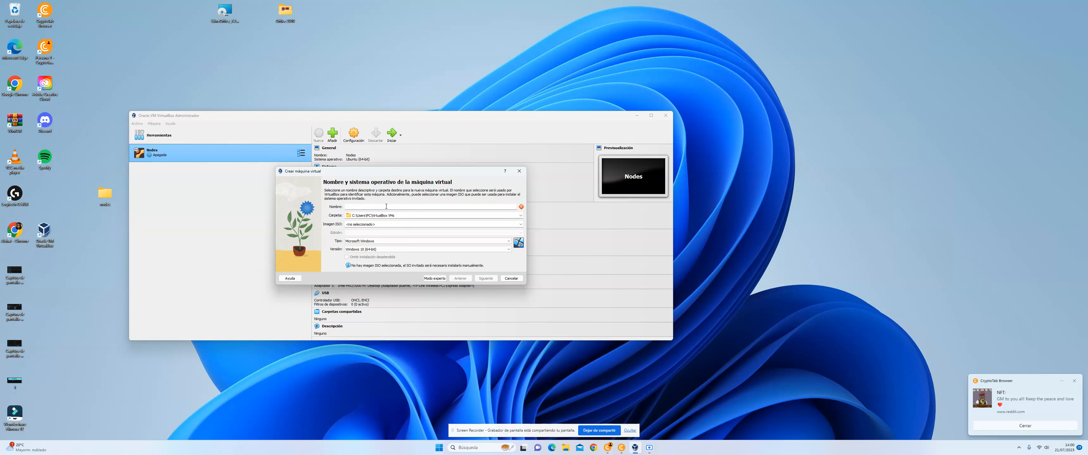
text(ubunt)
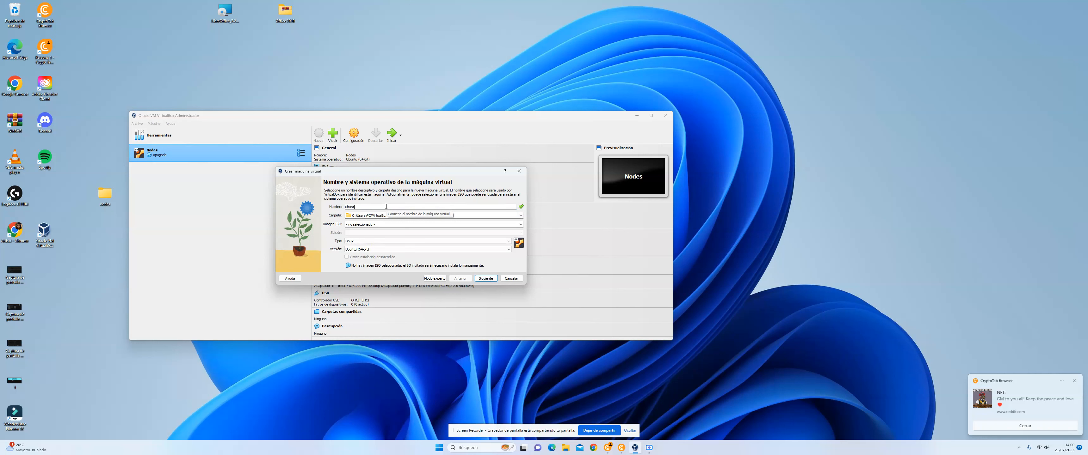
key(BackSpace)
text(ub)
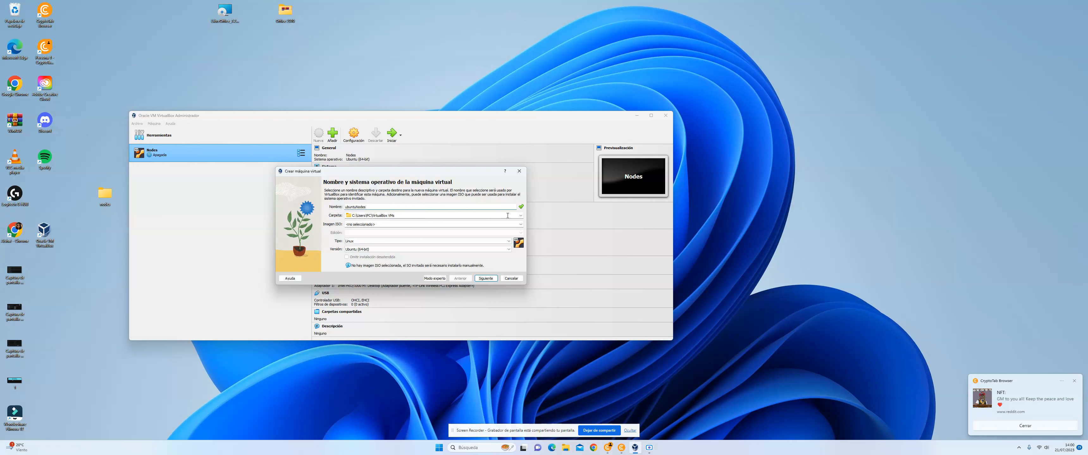
Step: Set the new virtual machine's storage folder to the Nodes folder on drive D:
click(521, 216)
click(373, 228)
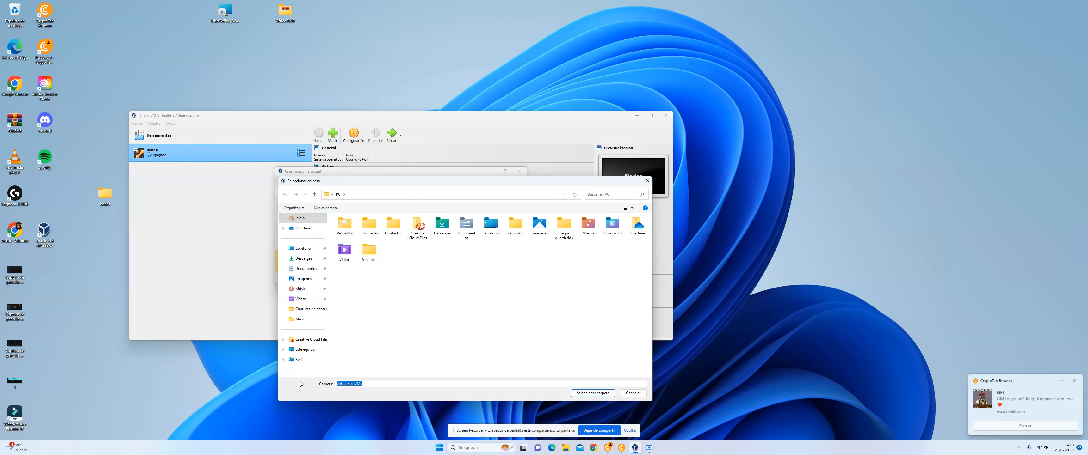
click(312, 351)
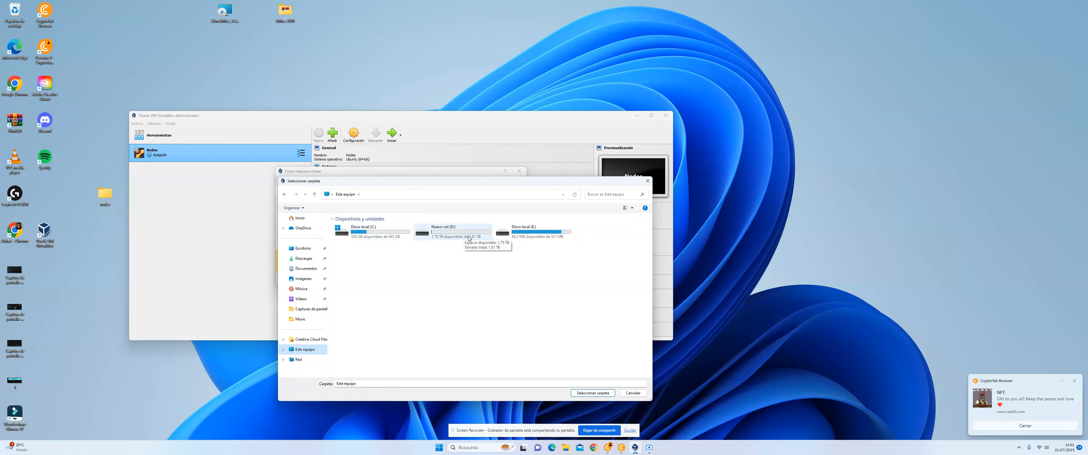
click(451, 234)
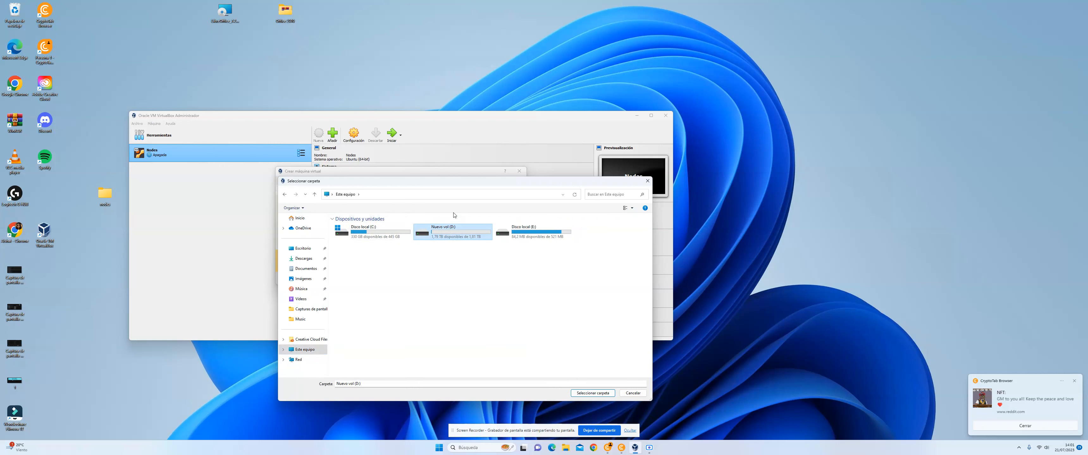
double_click(459, 235)
click(366, 229)
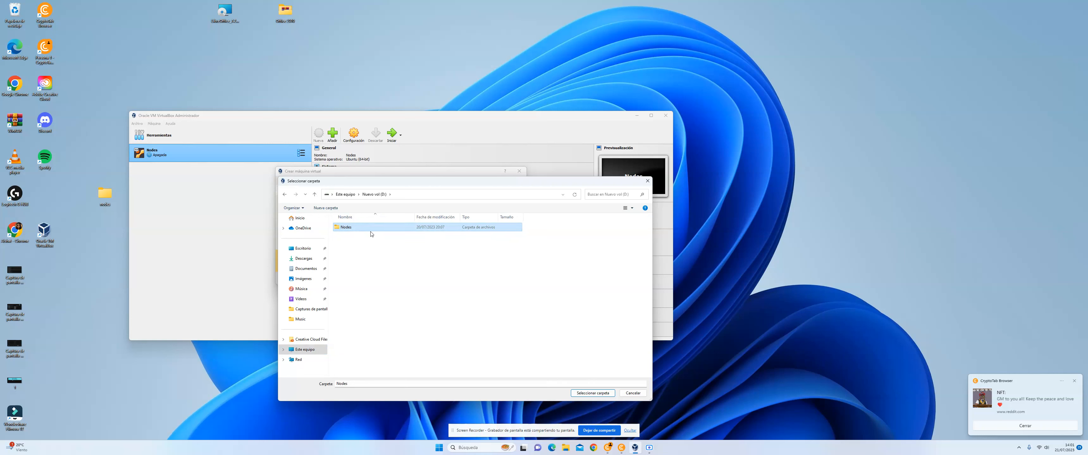
click(586, 394)
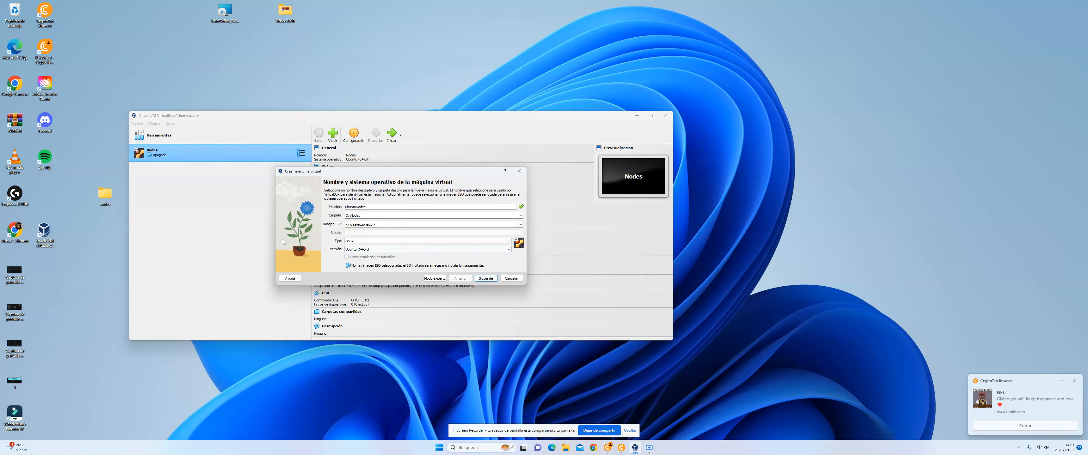
click(607, 448)
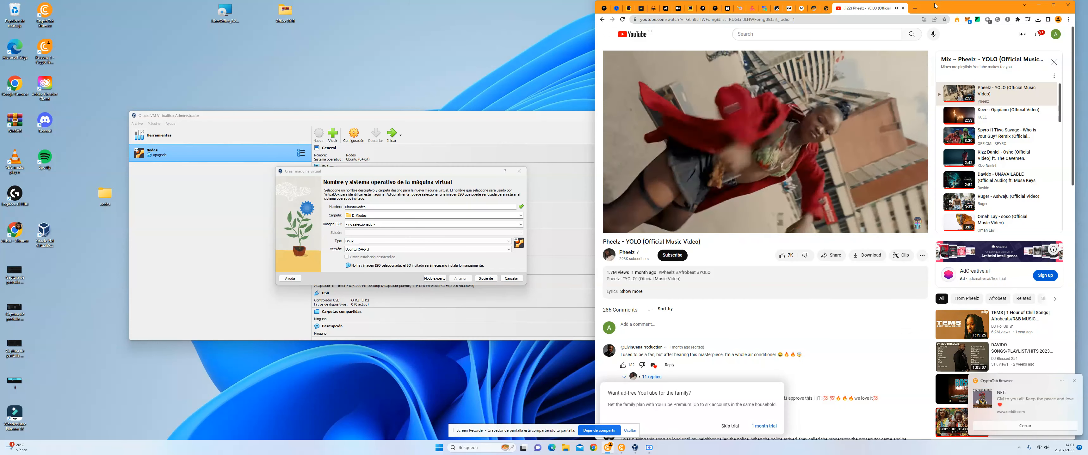
click(914, 8)
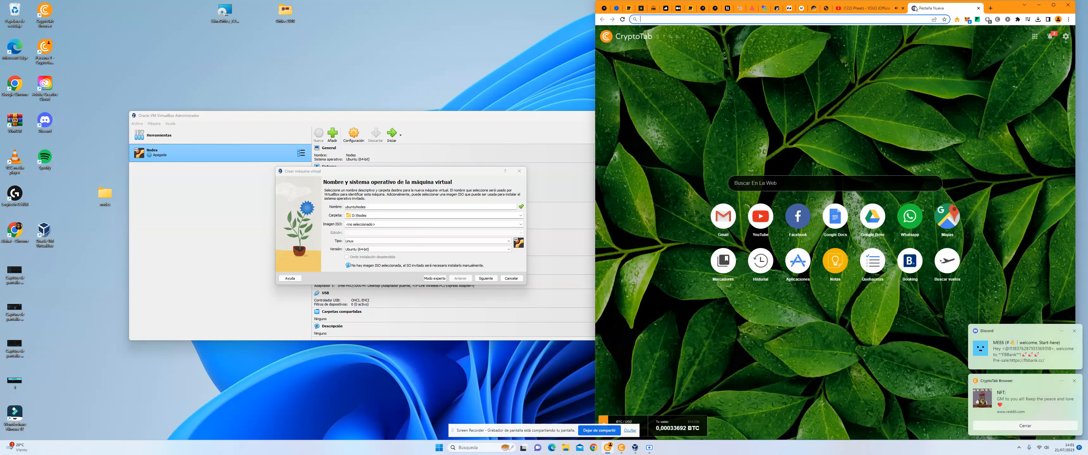
text(ubuntu)
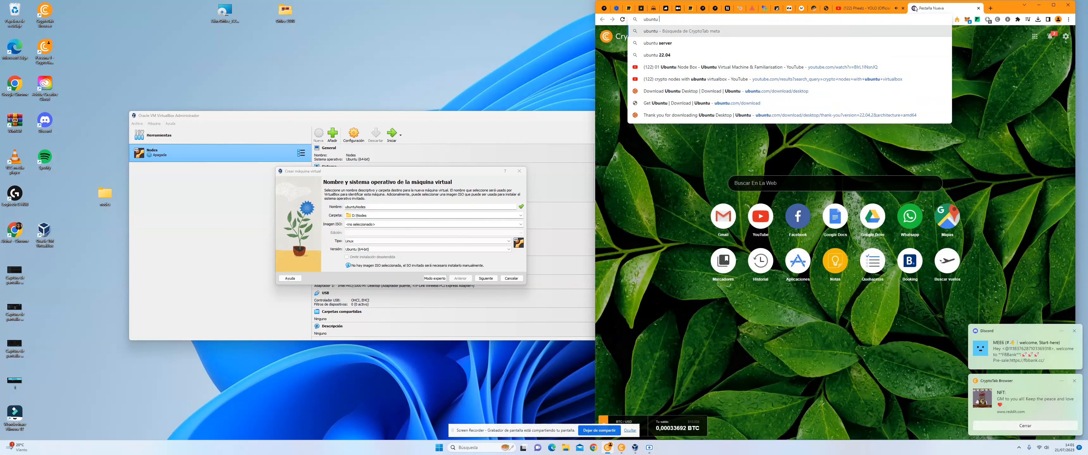
text( des)
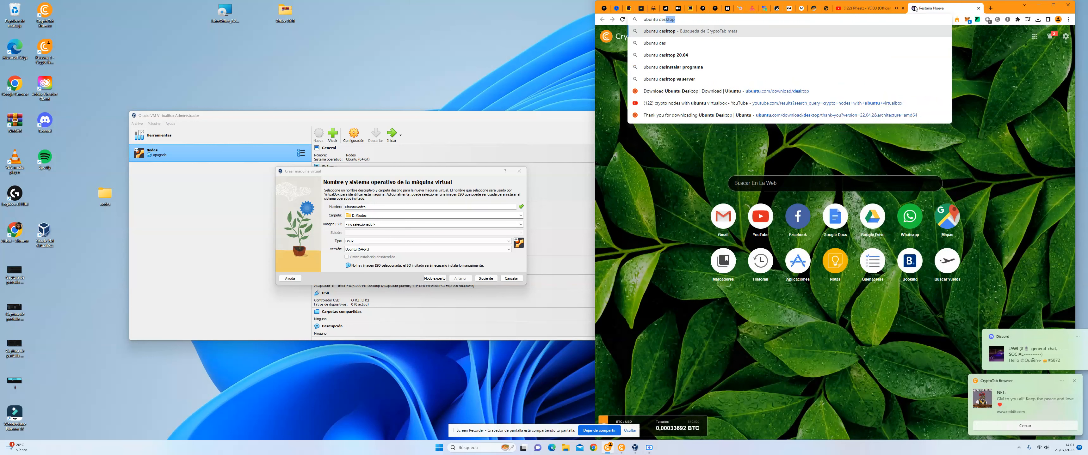
click(661, 56)
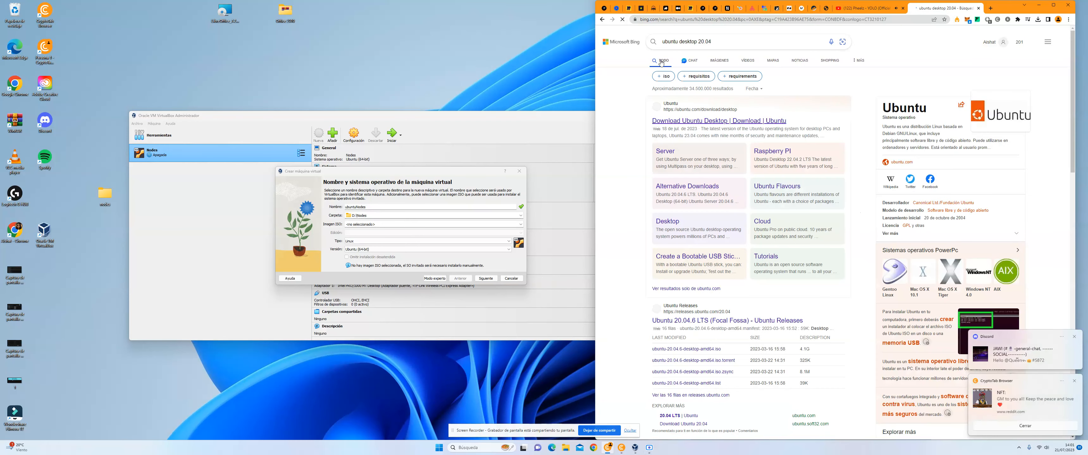
click(704, 123)
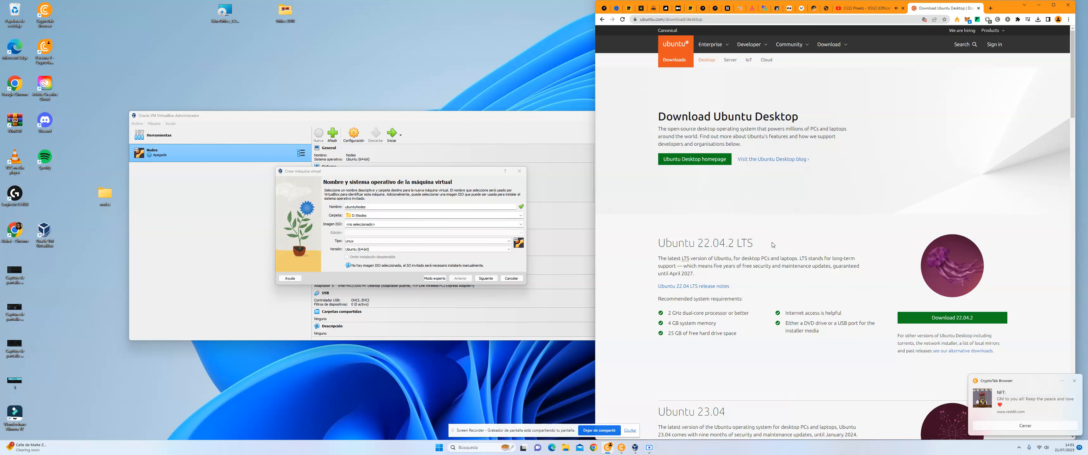
scroll(773, 245, down, 2)
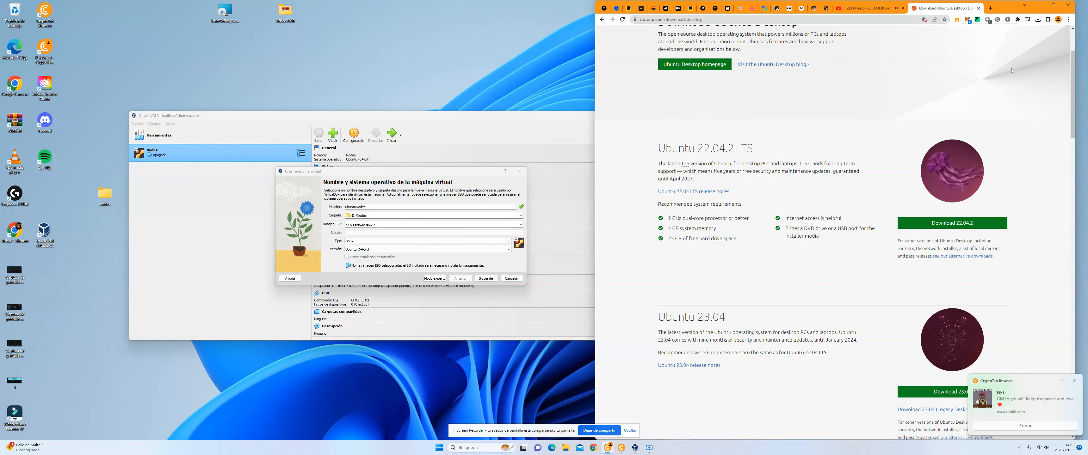
click(979, 9)
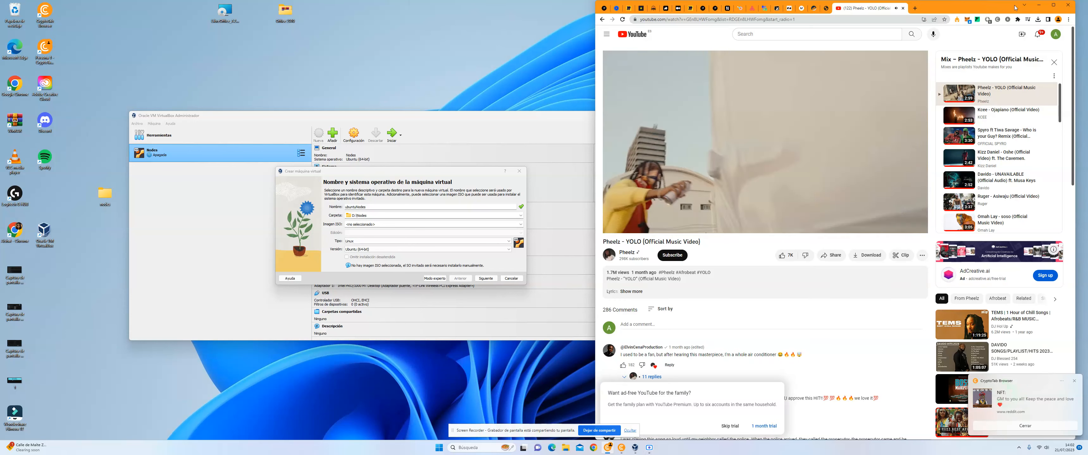
click(1039, 5)
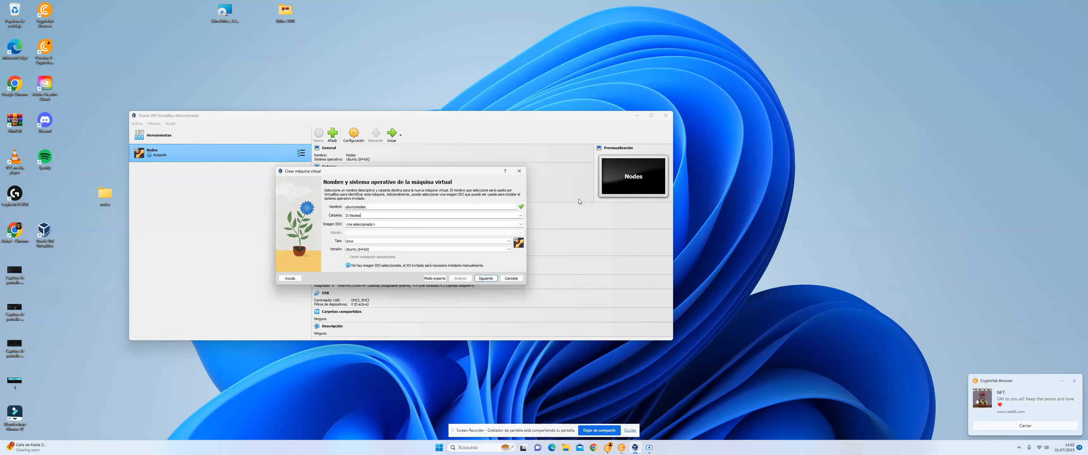
Step: Check the Downloads folder in File Explorer for the Ubuntu desktop image file
click(565, 448)
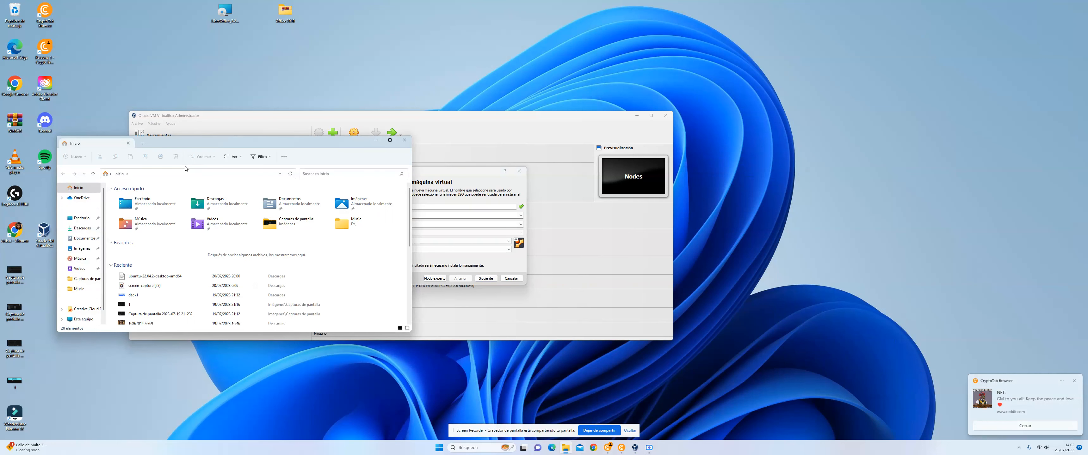
click(82, 228)
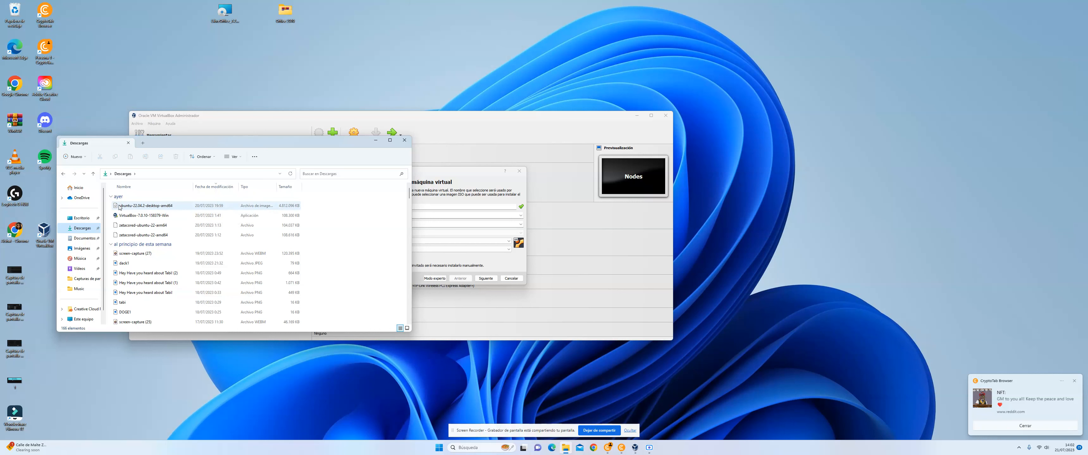
click(375, 142)
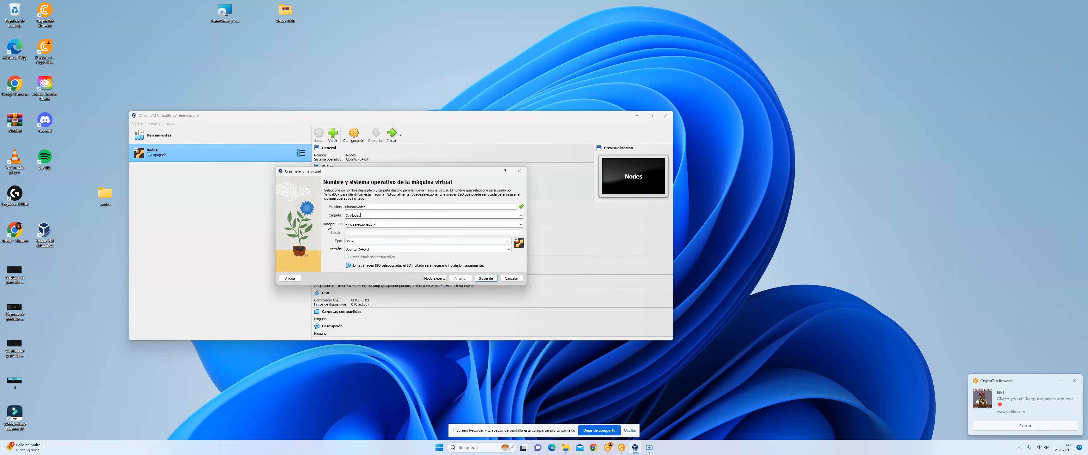
Step: Select ubuntu-22.04.2-desktop-amd64 from Downloads as the virtual machine's ISO image and proceed to the unattended installation settings
click(521, 225)
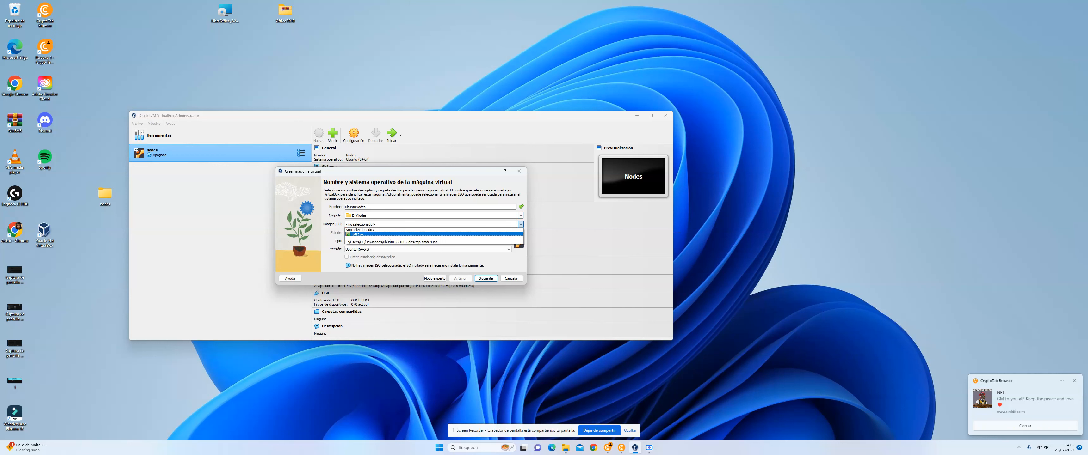
click(371, 234)
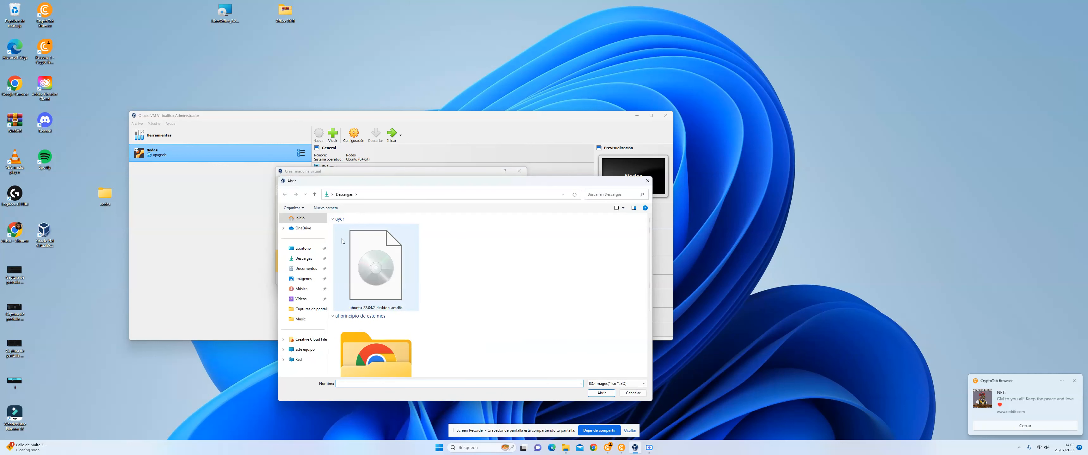
click(386, 257)
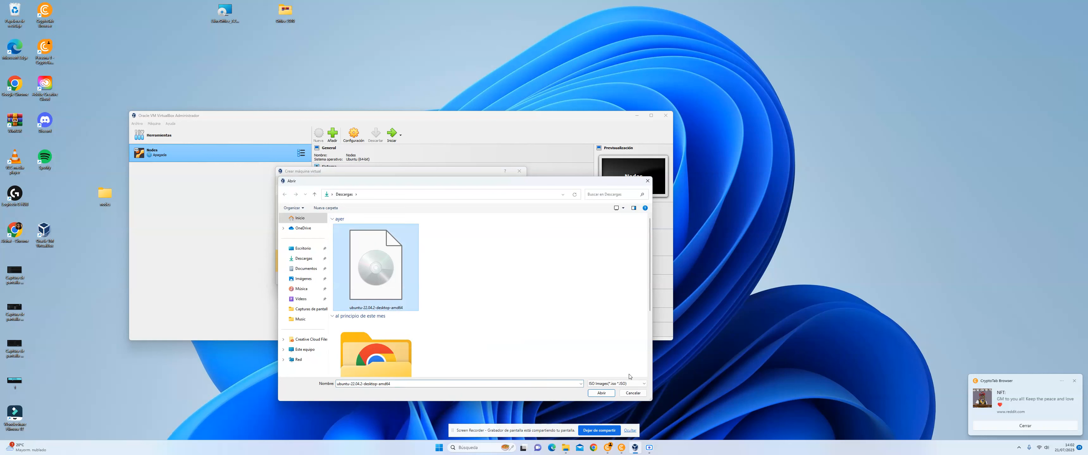
click(600, 394)
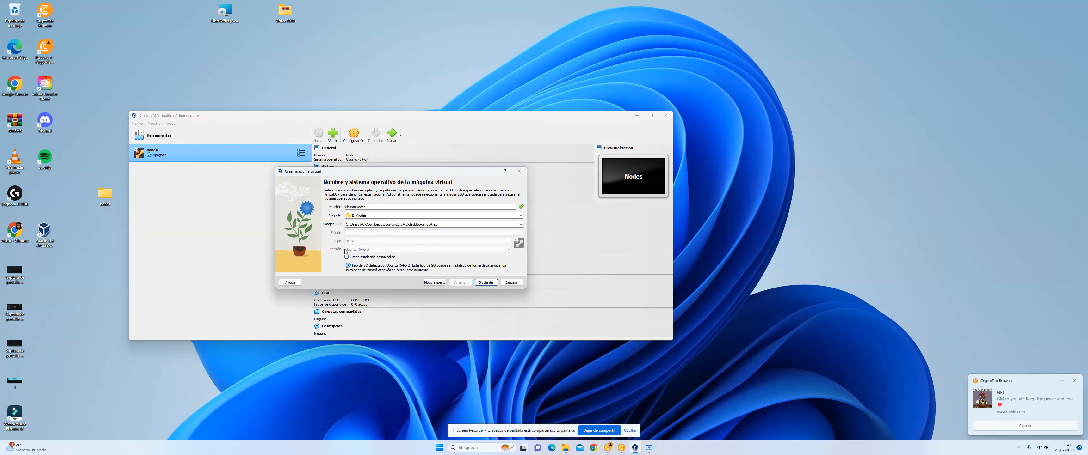
click(486, 283)
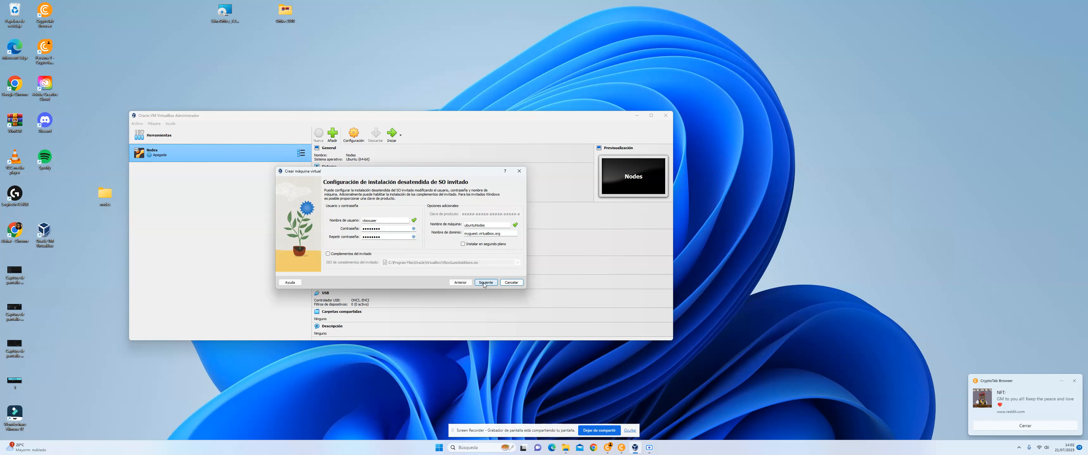
Step: Replace the default username for the unattended installation with a personal username and clear the prefilled password
drag(379, 223, 356, 223)
text(a)
click(386, 228)
key(BackSpace)
key(BackSpace)
key(BackSpace)
key(BackSpace)
key(BackSpace)
key(BackSpace)
key(BackSpace)
key(BackSpace)
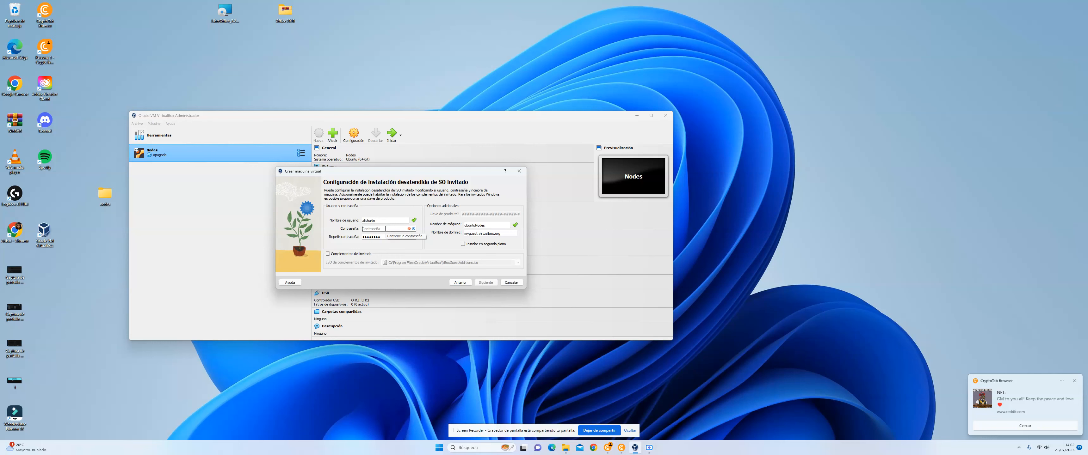
click(609, 451)
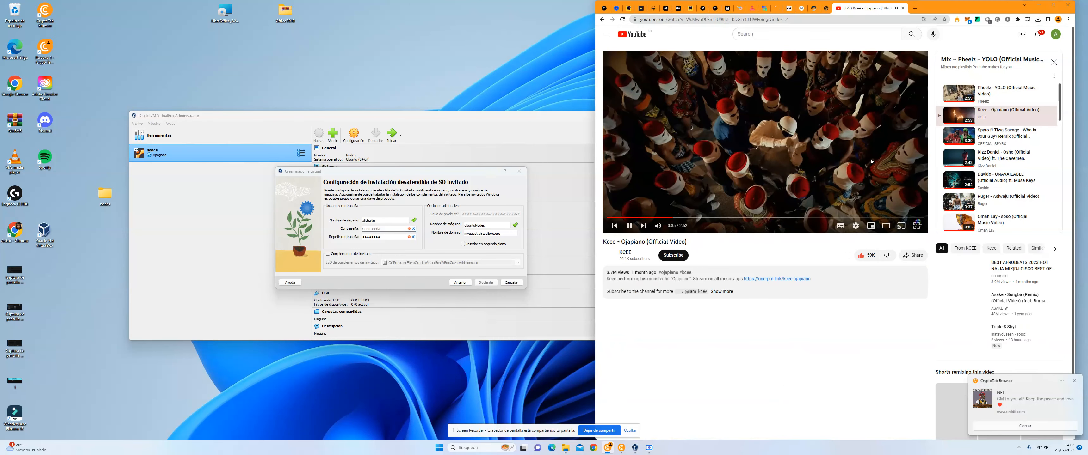
click(650, 448)
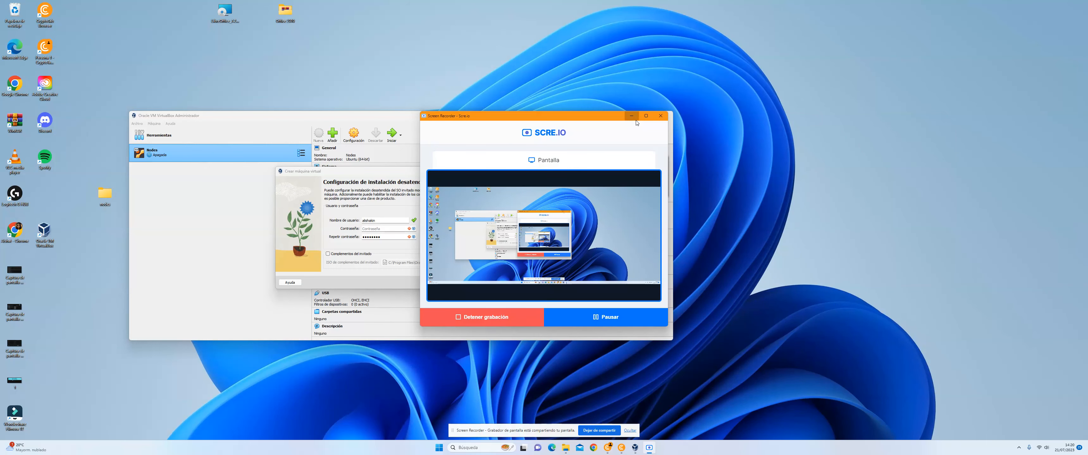
click(631, 116)
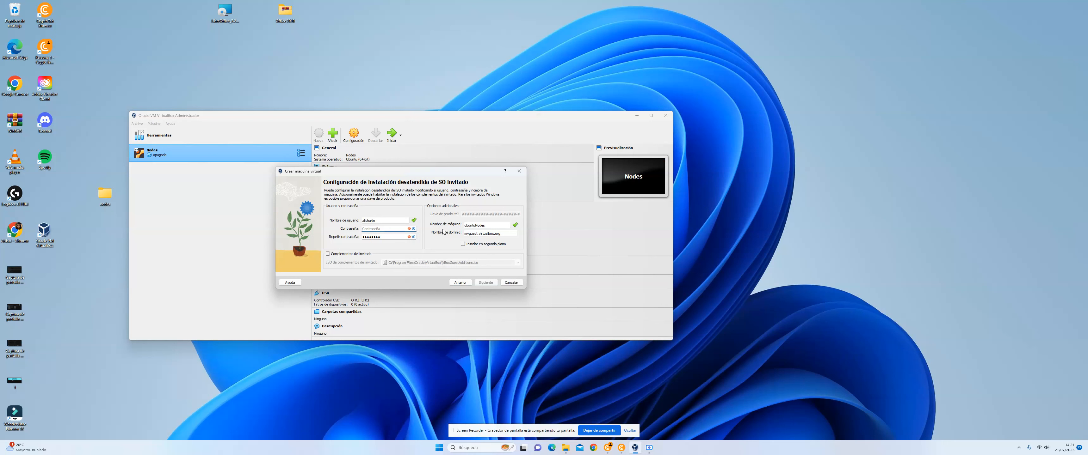
Step: Enter and repeat the guest account password, and proceed to the hardware settings
text(a)
key(BackSpace)
key(BackSpace)
key(BackSpace)
key(BackSpace)
key(BackSpace)
key(BackSpace)
key(BackSpace)
text(aaaaaaaaaaaa)
click(487, 283)
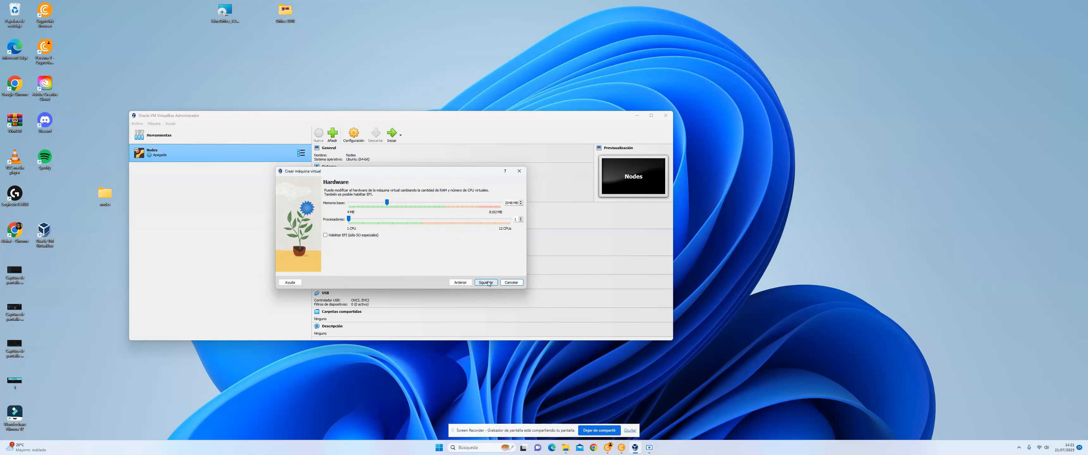
mouse_move(651, 449)
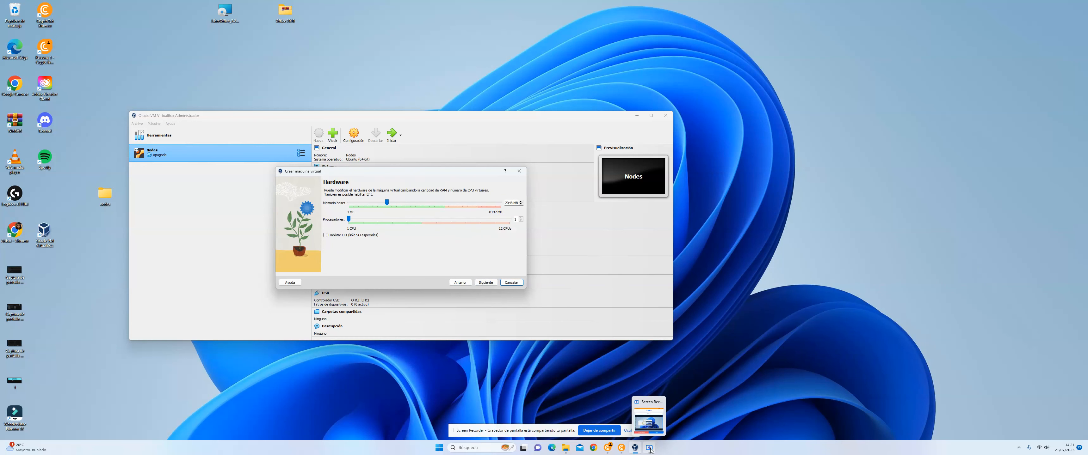
click(649, 420)
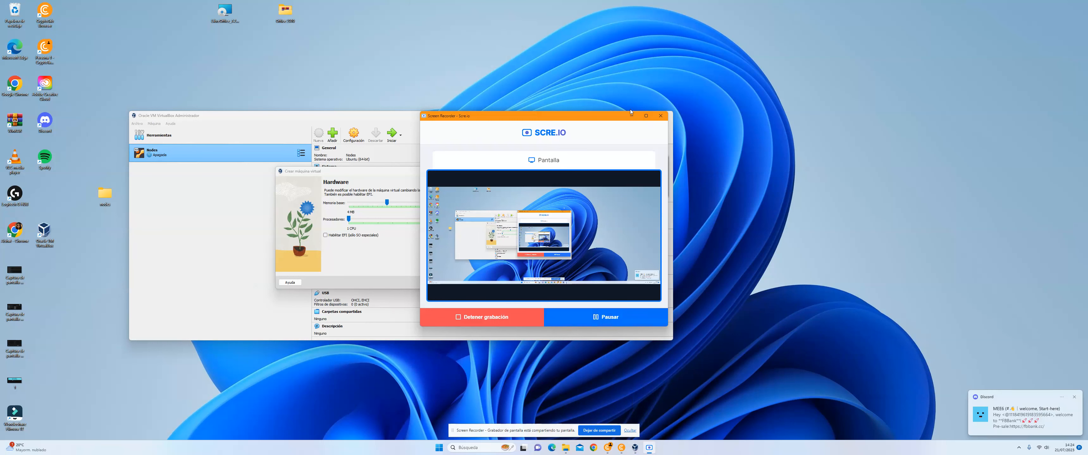
click(631, 113)
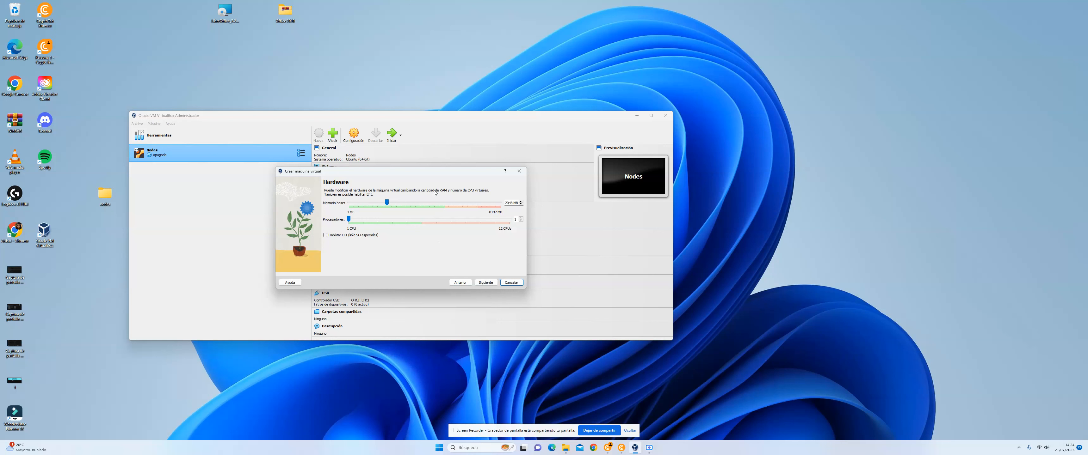
Step: Set the virtual machine's base memory to about 3.7 GB with 2 processors and proceed to the virtual hard disk settings
drag(387, 203, 419, 211)
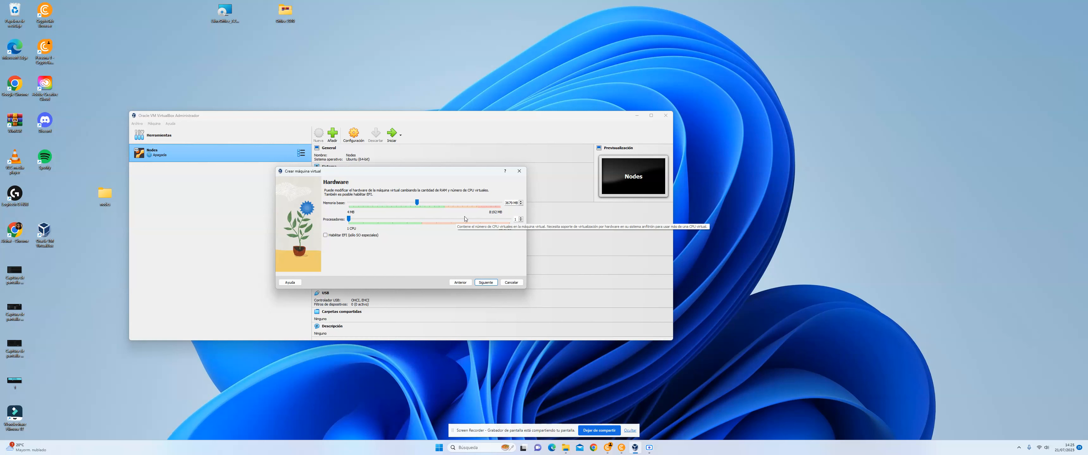
click(521, 218)
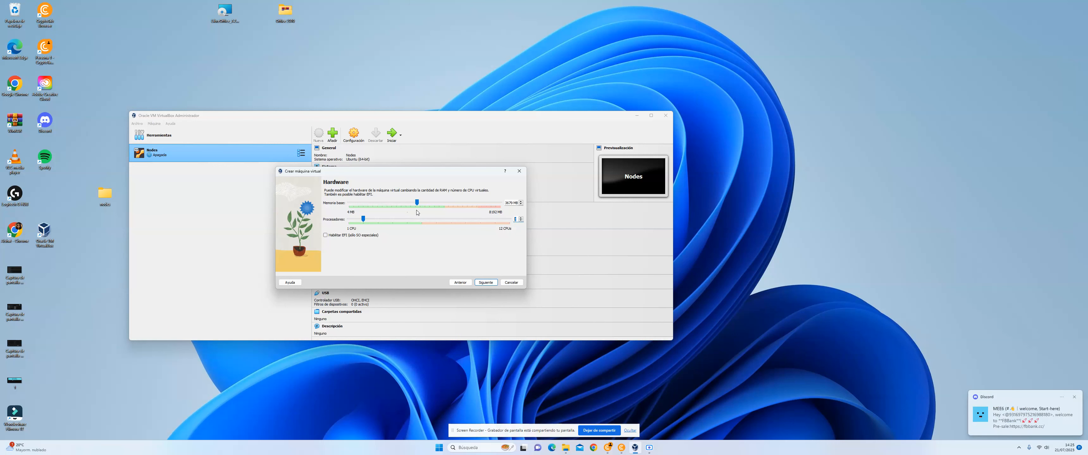
drag(419, 206, 421, 207)
click(486, 283)
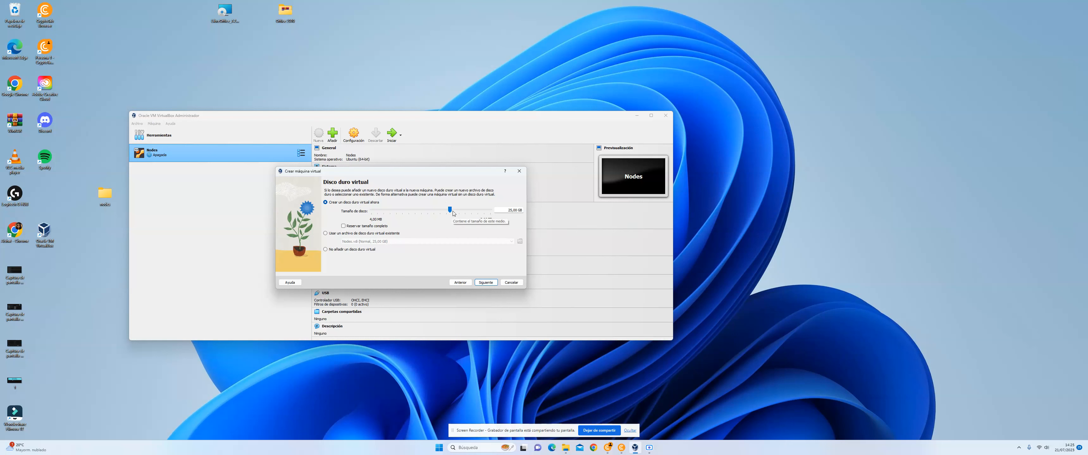
Step: Set the new virtual hard disk's size to 80 GB and finish creating the virtual machine after reviewing the summary
drag(450, 211, 460, 215)
drag(461, 216, 459, 216)
drag(462, 210, 459, 210)
click(486, 282)
scroll(404, 207, down, 3)
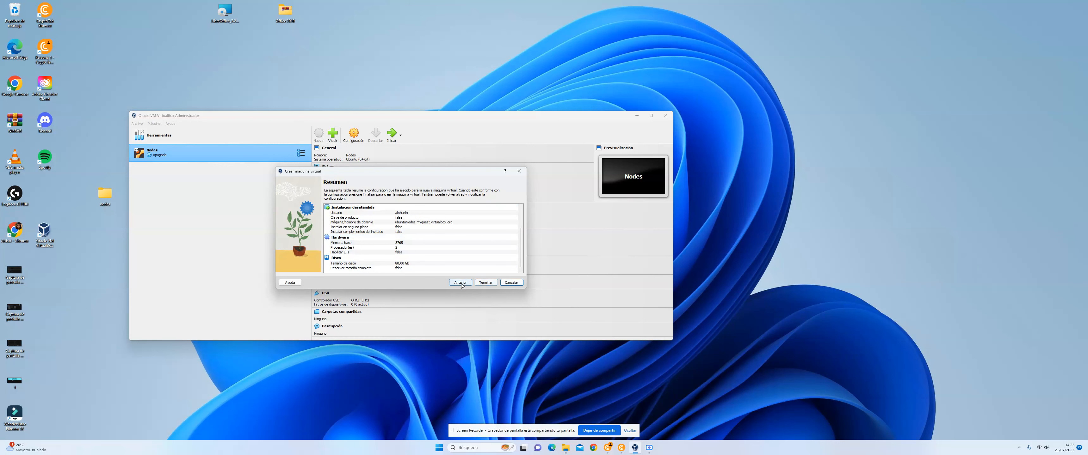
click(486, 282)
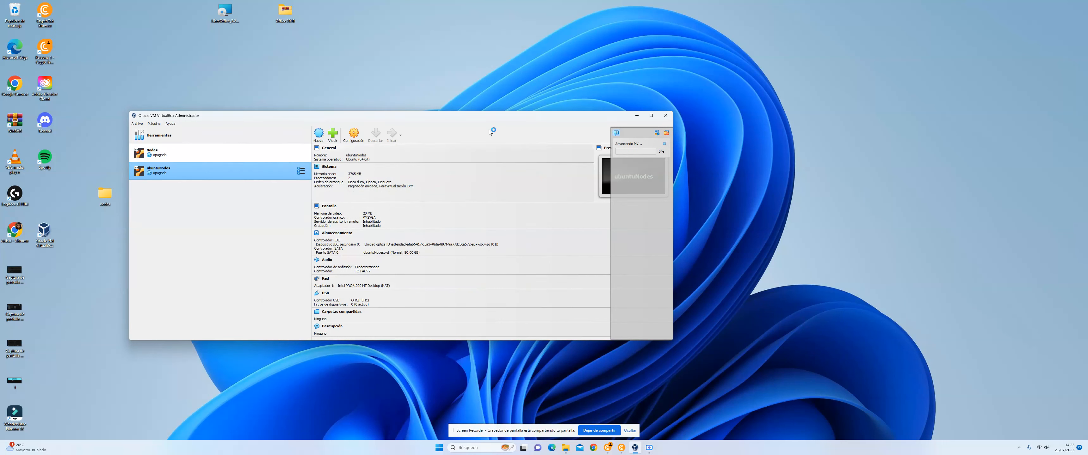
Step: Connect network adapter 1 of ubuntuNodes as a bridged adapter (Adaptador puente) and accept the settings
click(618, 135)
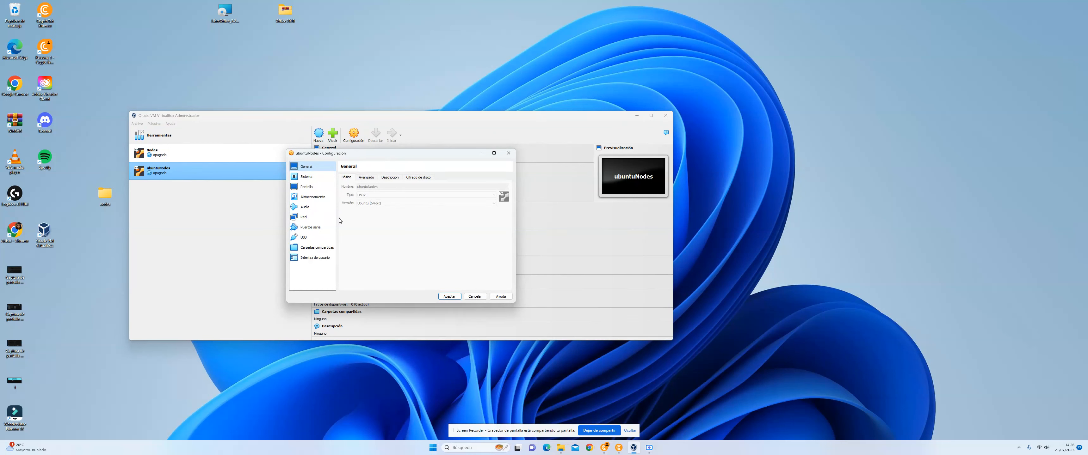
click(312, 217)
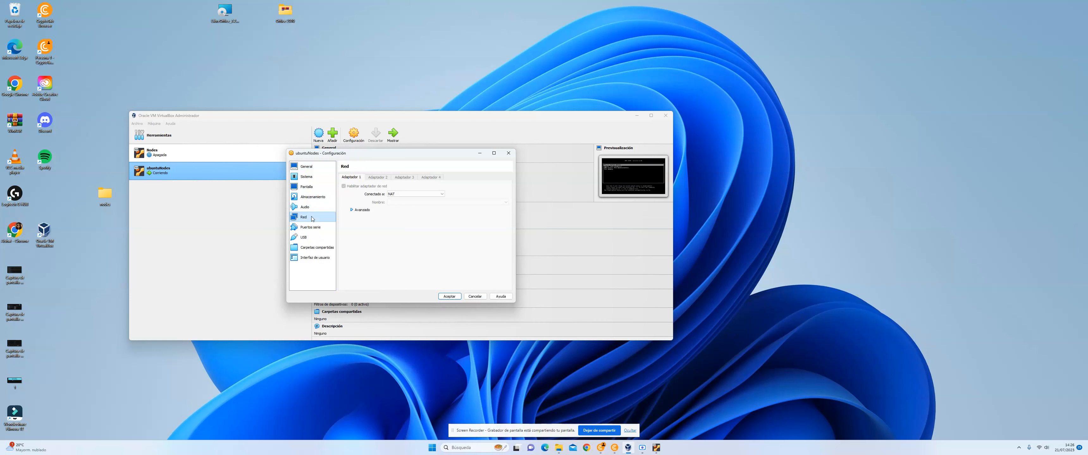
click(434, 195)
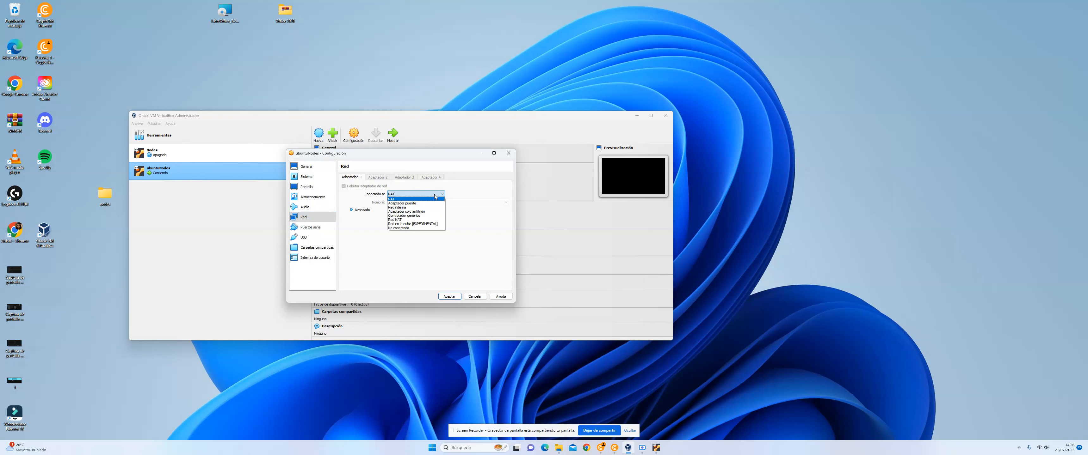
click(417, 207)
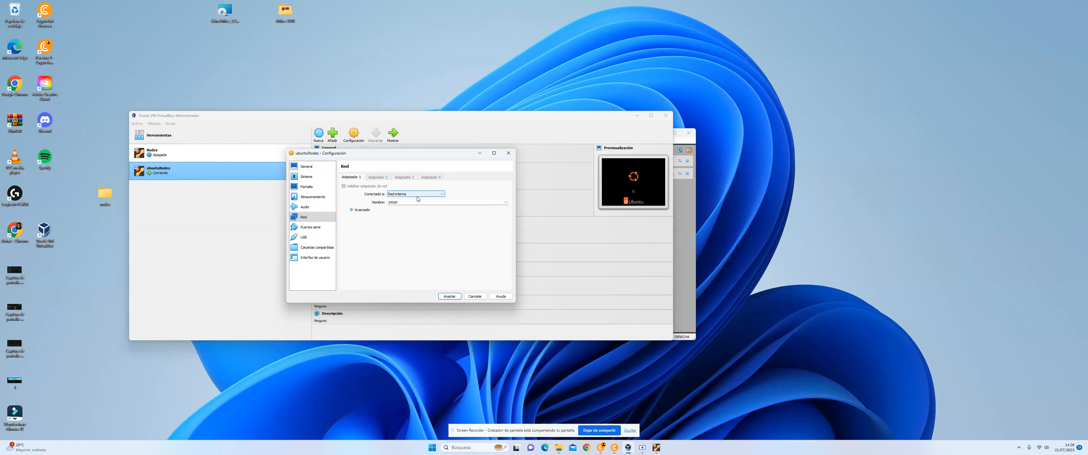
click(421, 195)
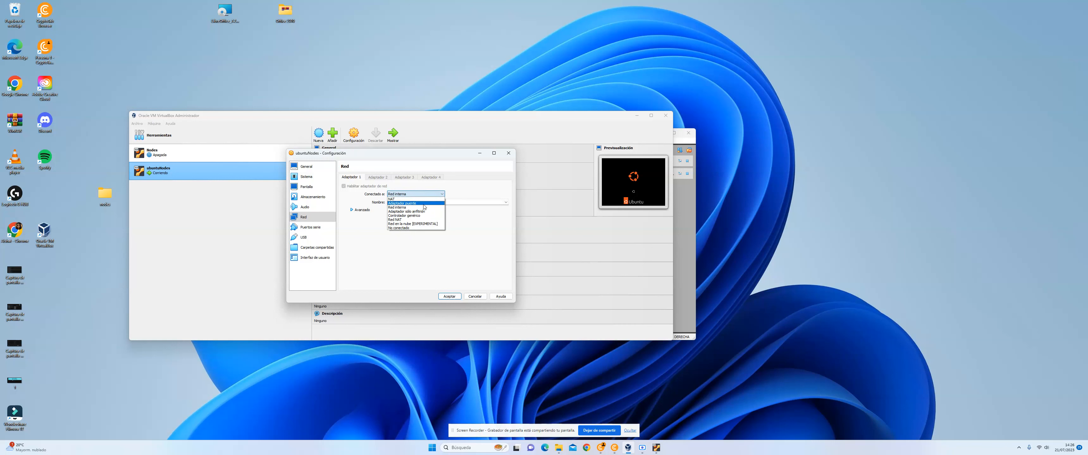
click(424, 204)
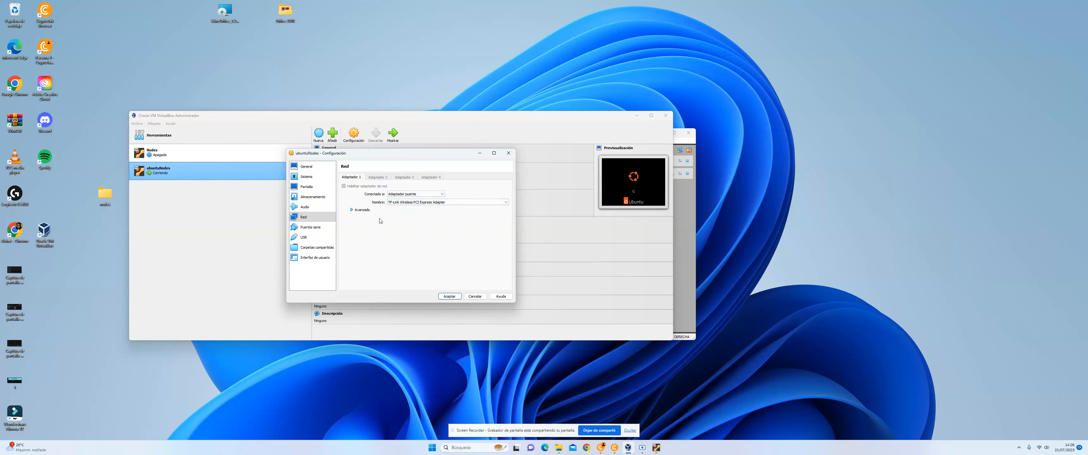
click(450, 296)
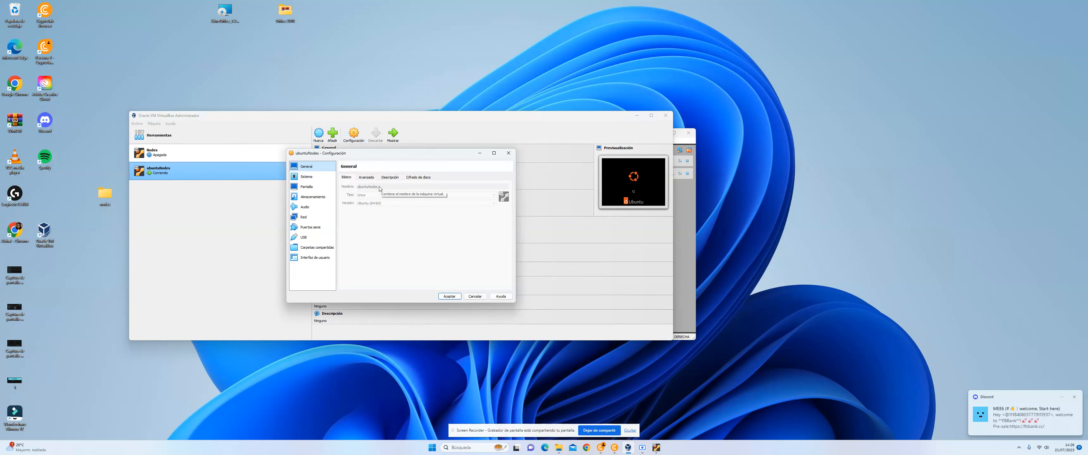
Step: Load the ubuntu-22.04.2-desktop-amd64 ISO into the optical drive on the IDE controller of ubuntuNodes and accept the settings
click(322, 202)
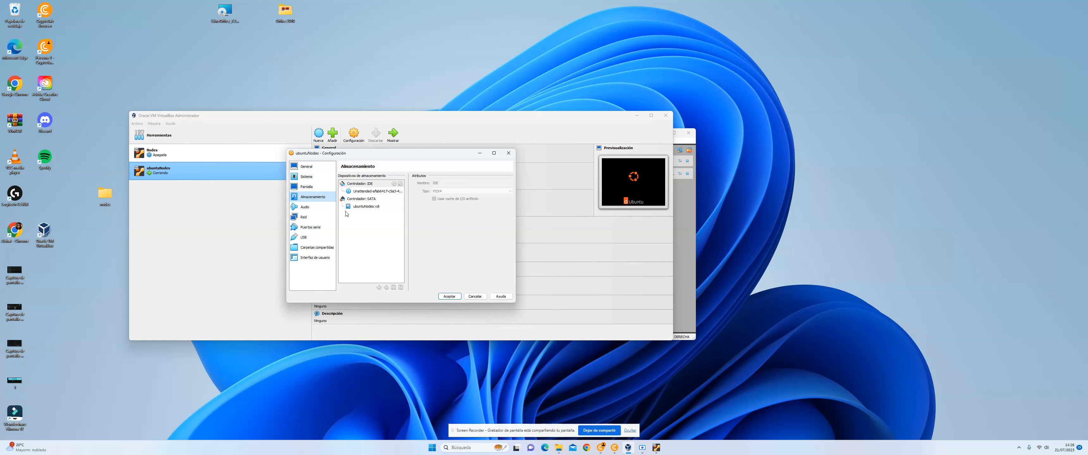
click(377, 192)
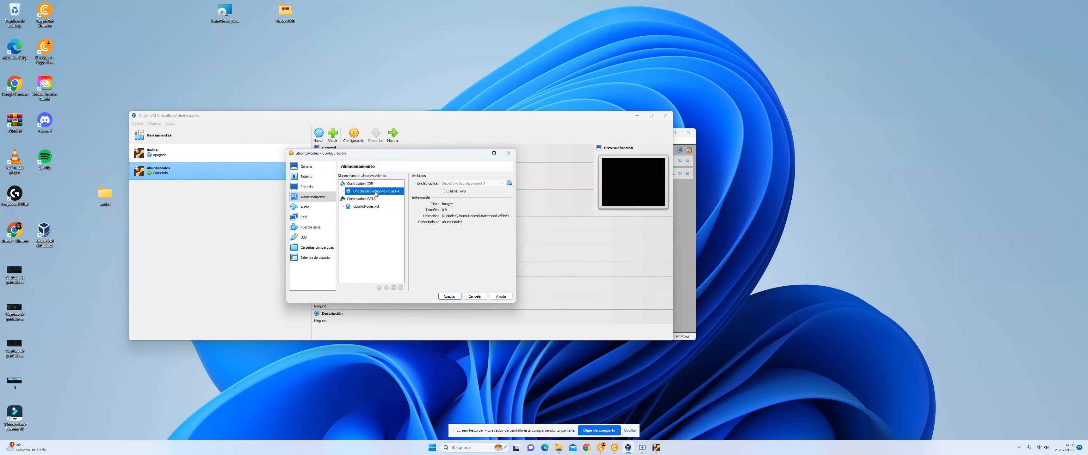
click(509, 184)
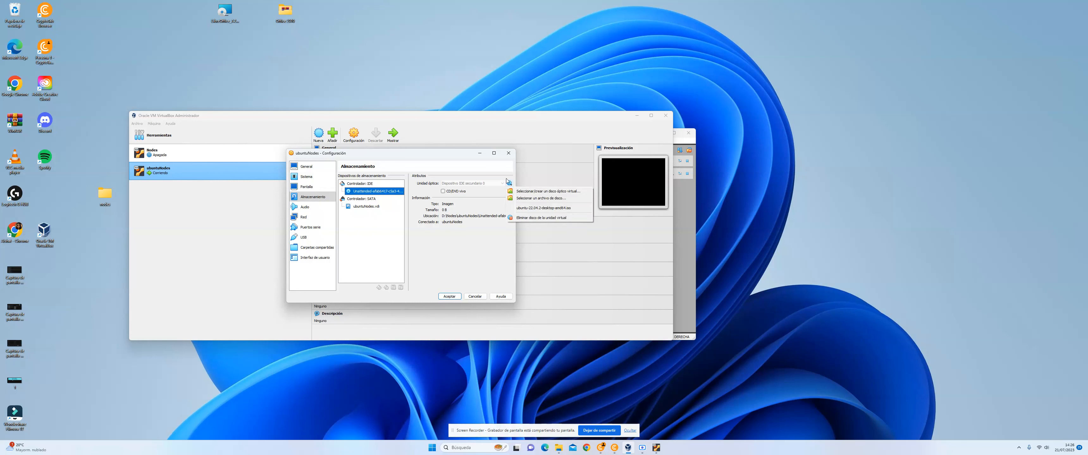
click(549, 198)
click(400, 249)
click(610, 375)
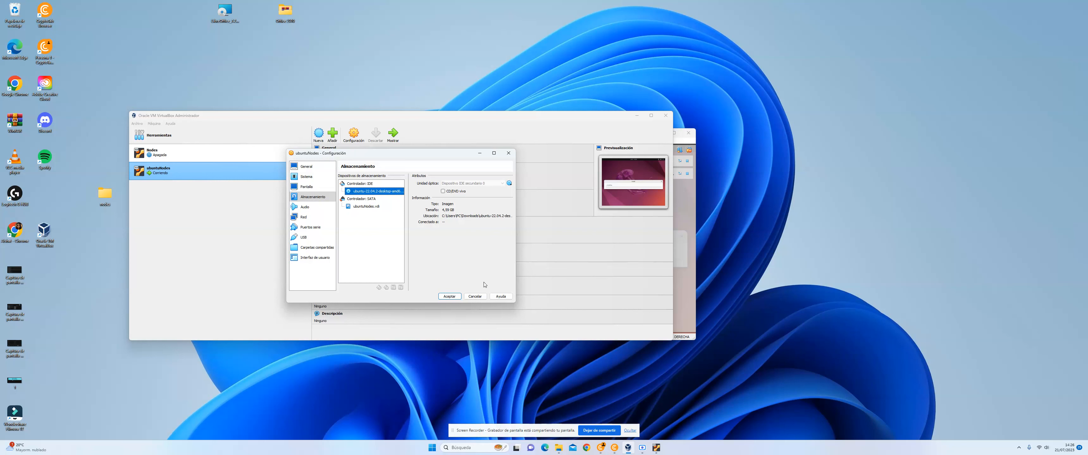
click(450, 297)
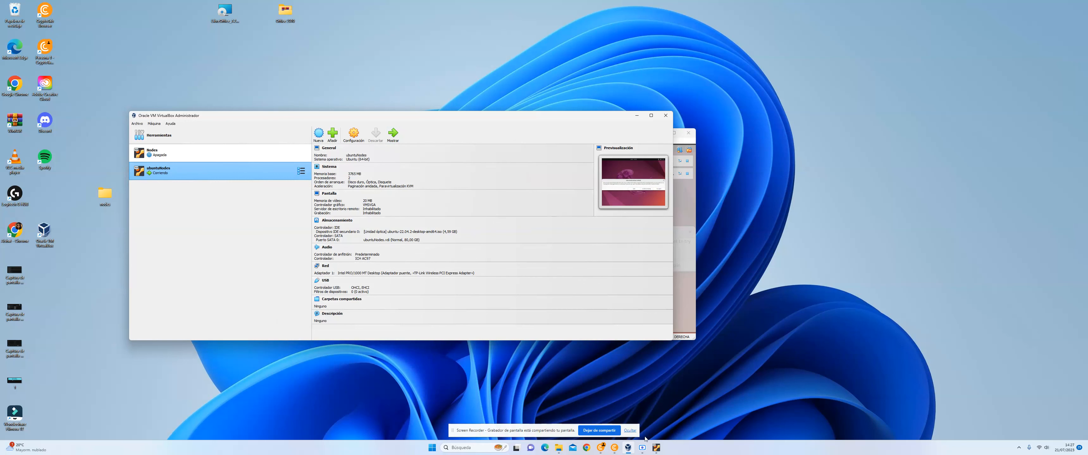
Step: Continue past the ubi-console-setup crash in the running ubuntuNodes machine, and close the machine with a confirmed closing option
click(659, 450)
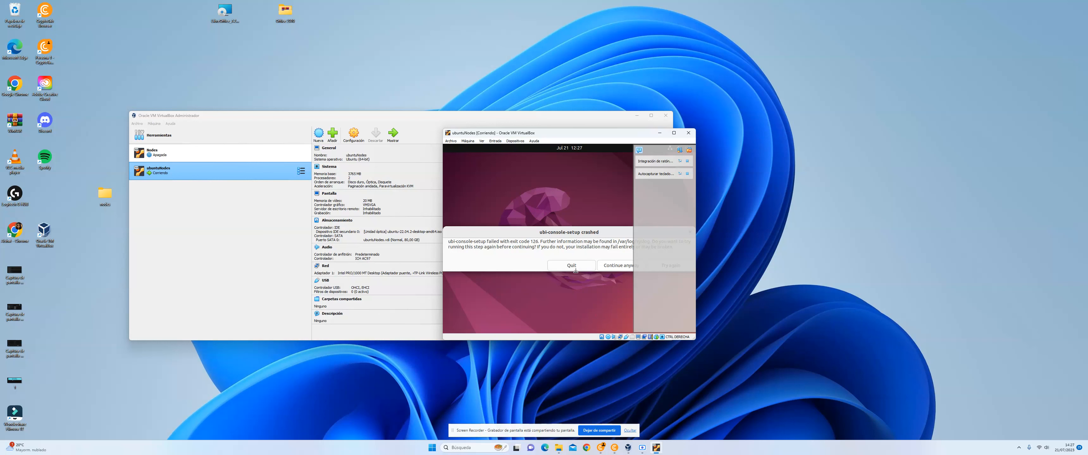
click(613, 268)
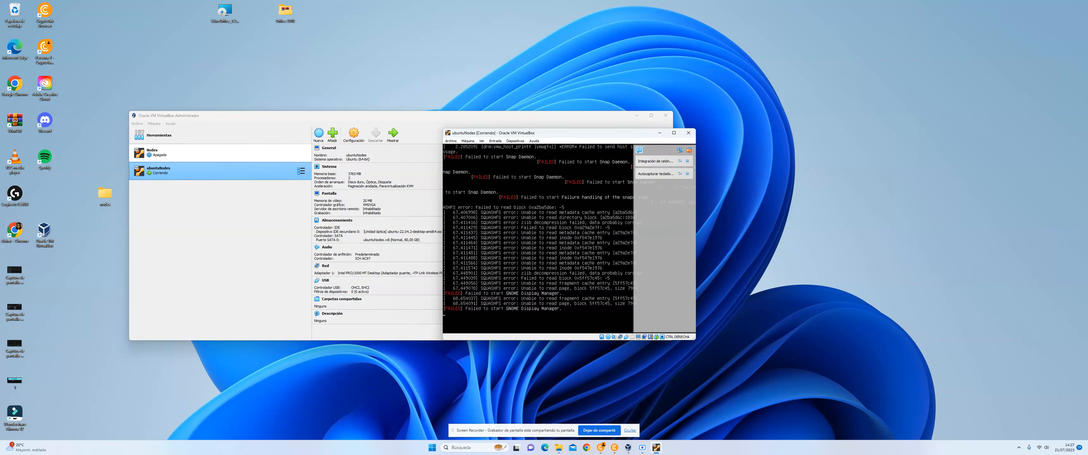
click(688, 133)
click(554, 244)
click(543, 254)
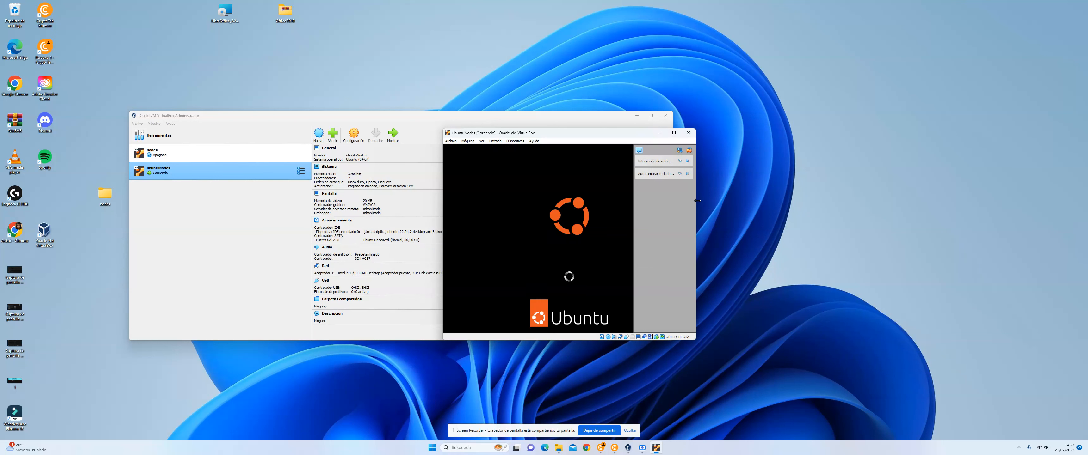
click(642, 450)
drag(542, 119, 899, 95)
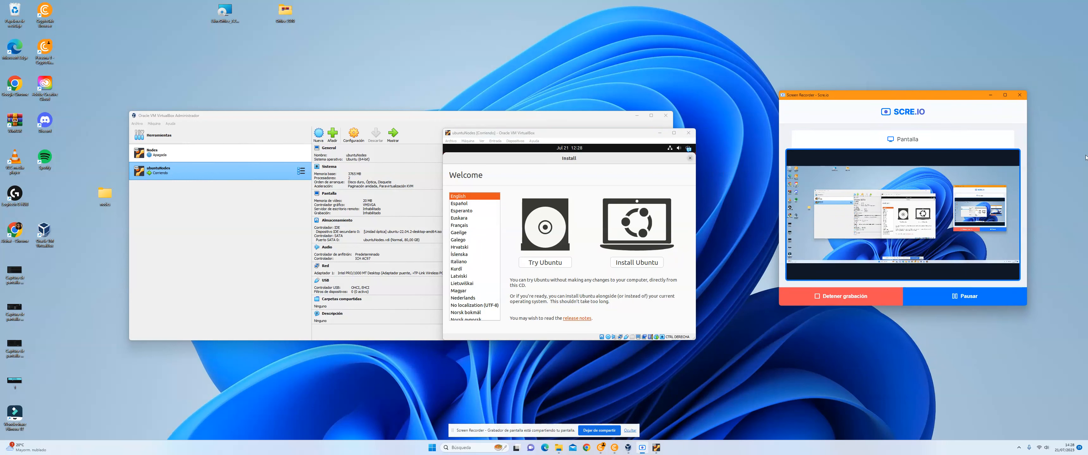
click(991, 95)
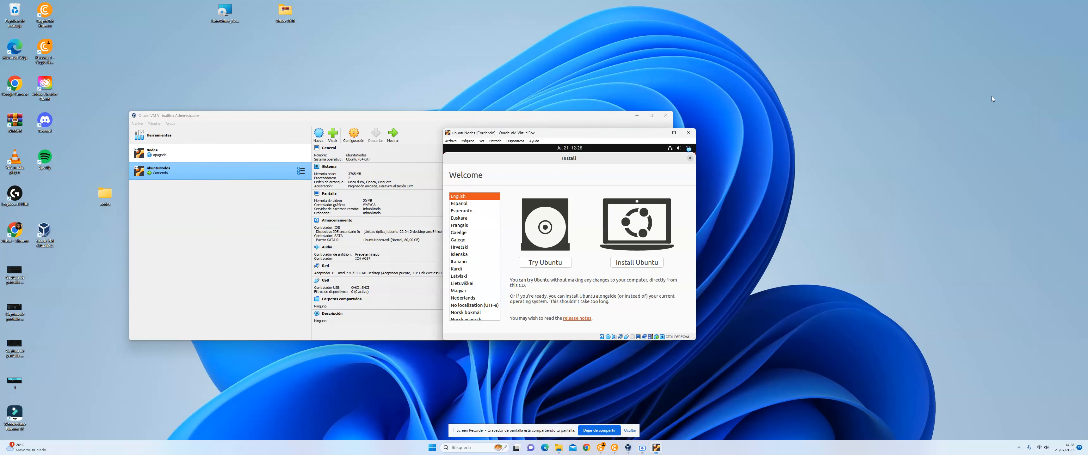
Step: Proceed through the Ubuntu installer in English with the English (UK) keyboard layout and a normal installation that downloads updates
click(650, 266)
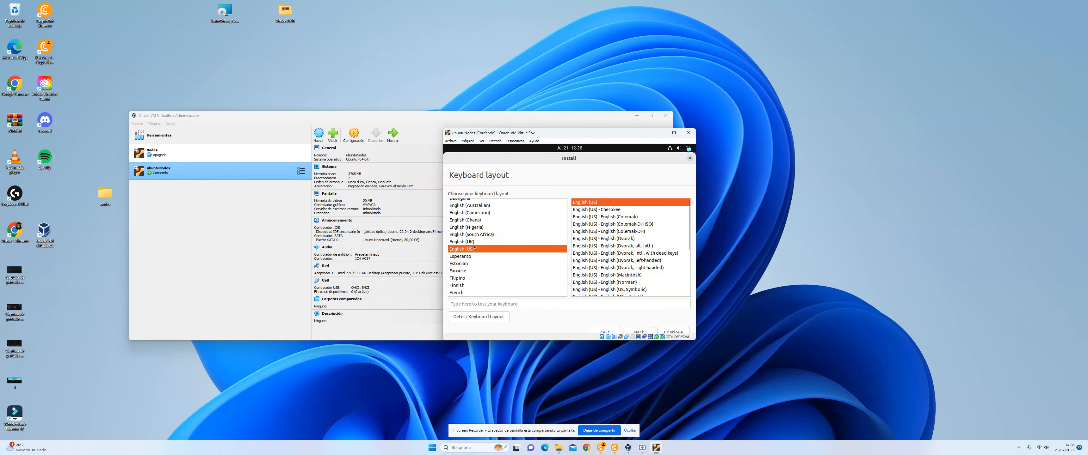
click(473, 243)
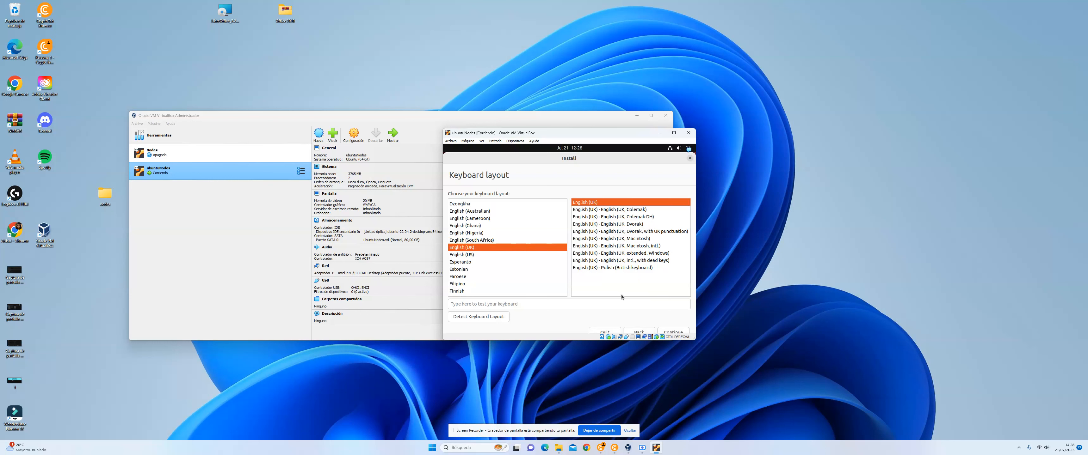
click(674, 332)
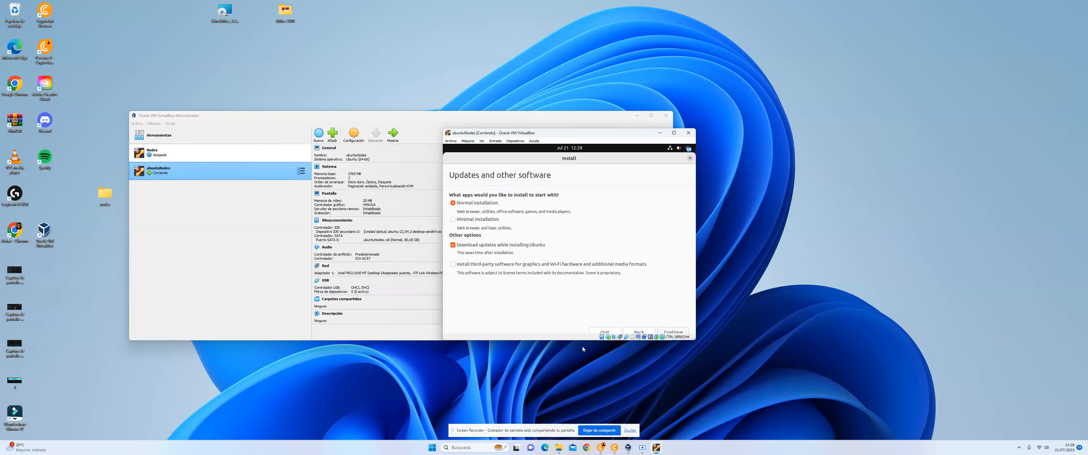
drag(580, 341, 580, 386)
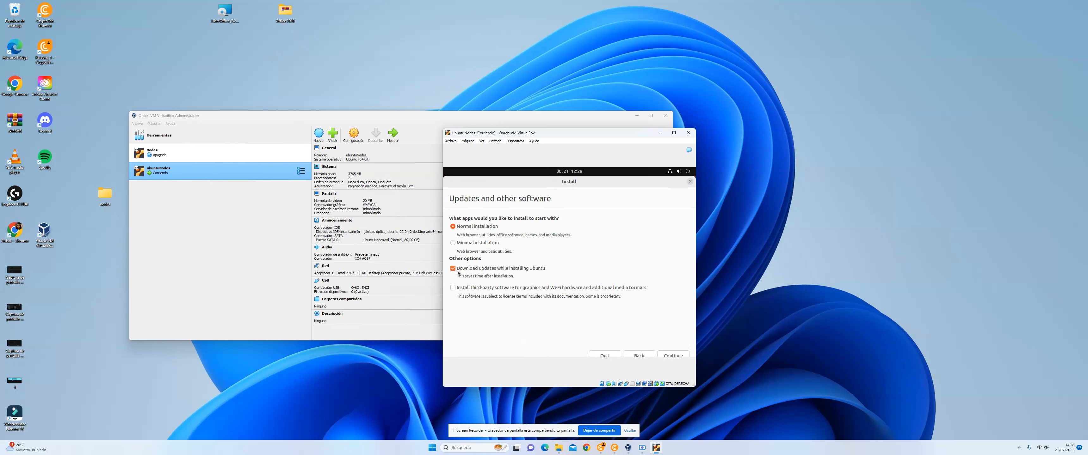
click(674, 356)
click(643, 453)
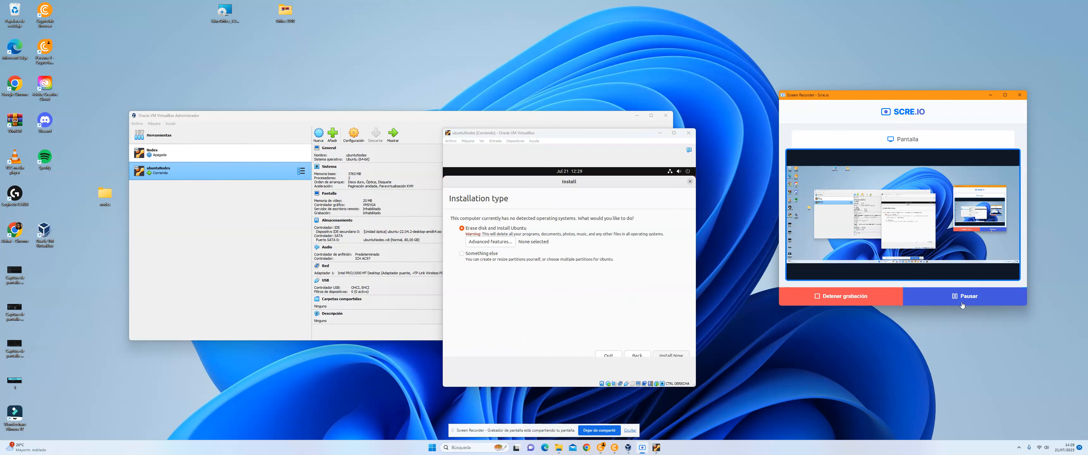
Step: Confirm writing the erase-disk partition changes, and set the location to Spain Time in the Ubuntu installer
click(991, 95)
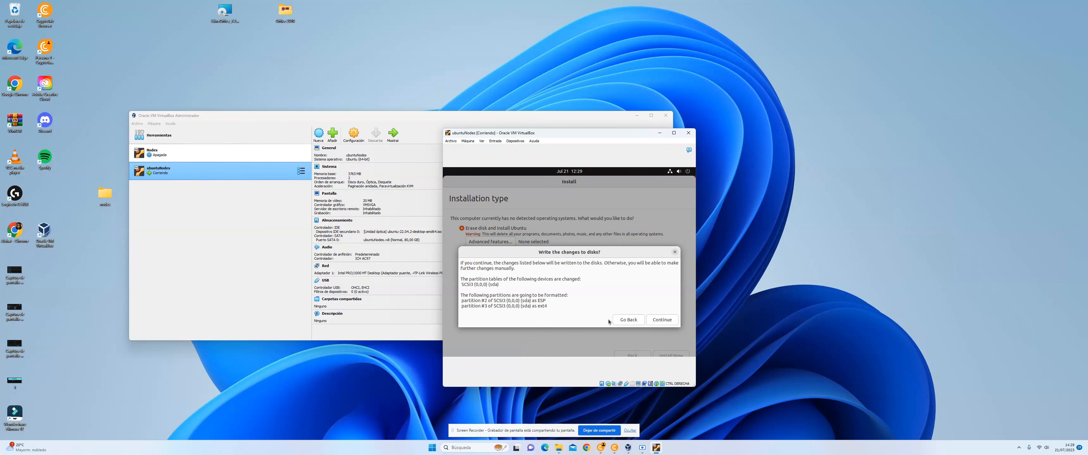
click(662, 320)
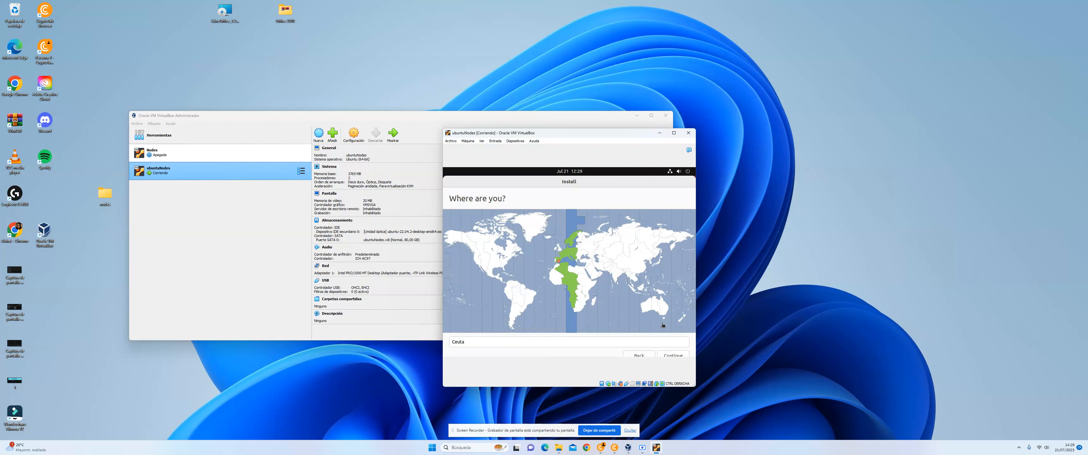
click(526, 343)
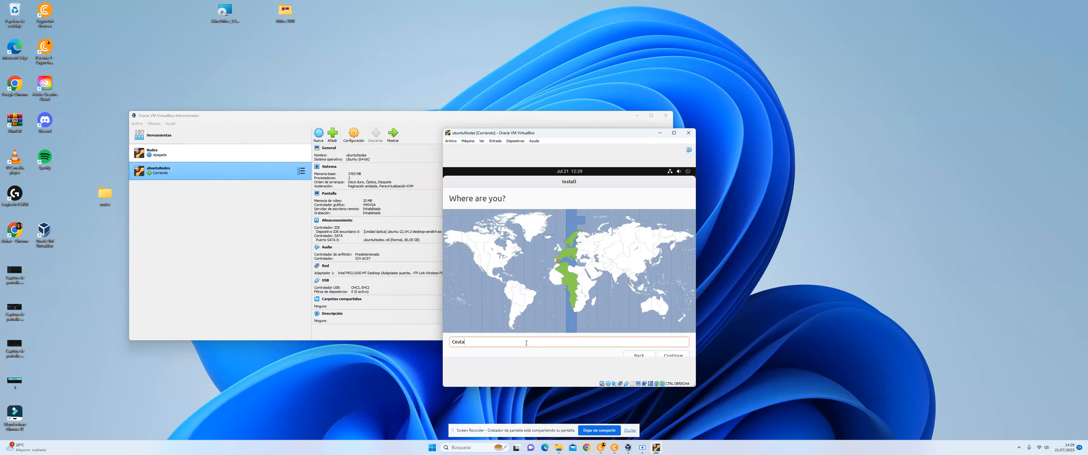
key(BackSpace)
key(BackSpace)
key(BackSpace)
key(BackSpace)
key(BackSpace)
text(spai)
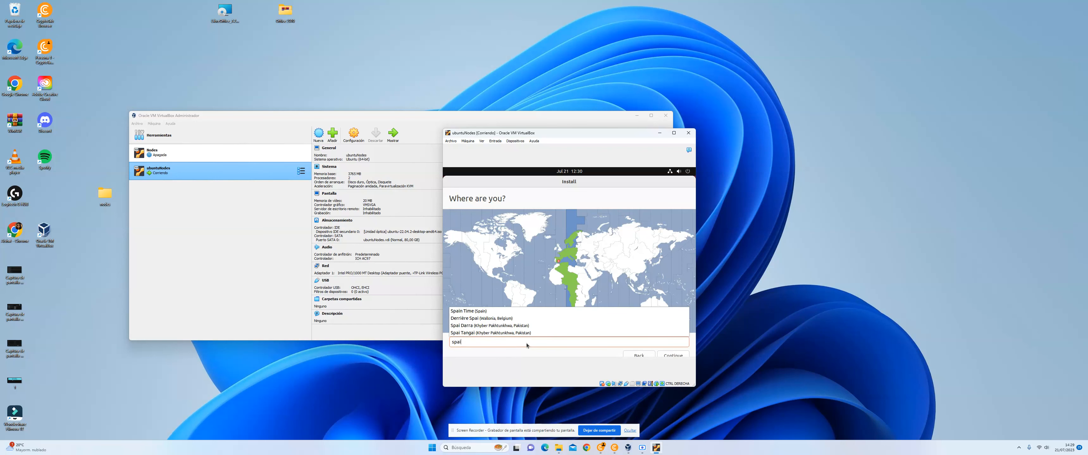
key(Down)
key(Return)
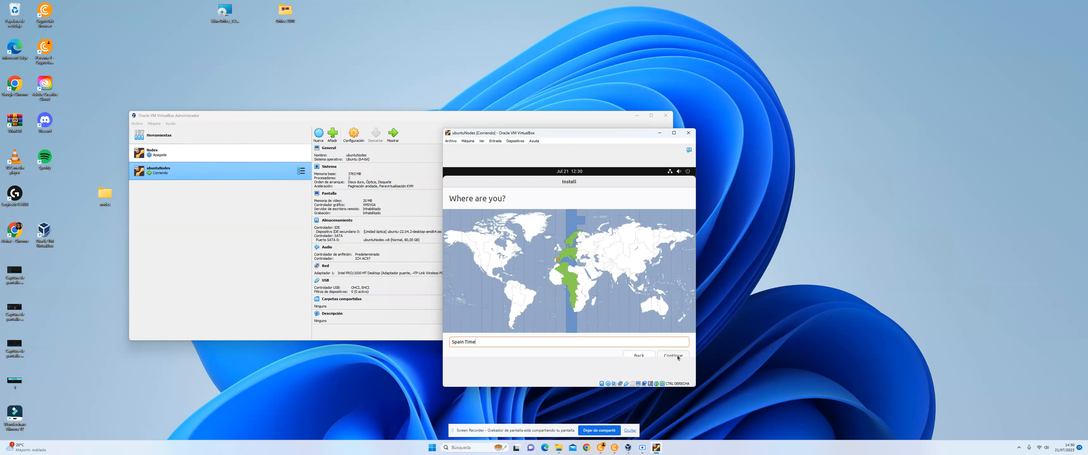
click(679, 356)
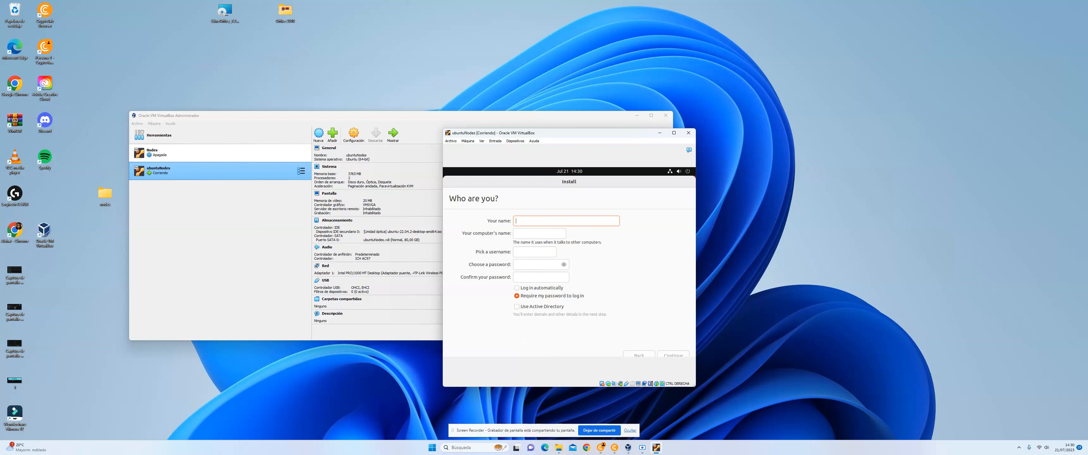
Step: Enter the account holder's name in the installer's user details form
text(alishakin)
click(600, 447)
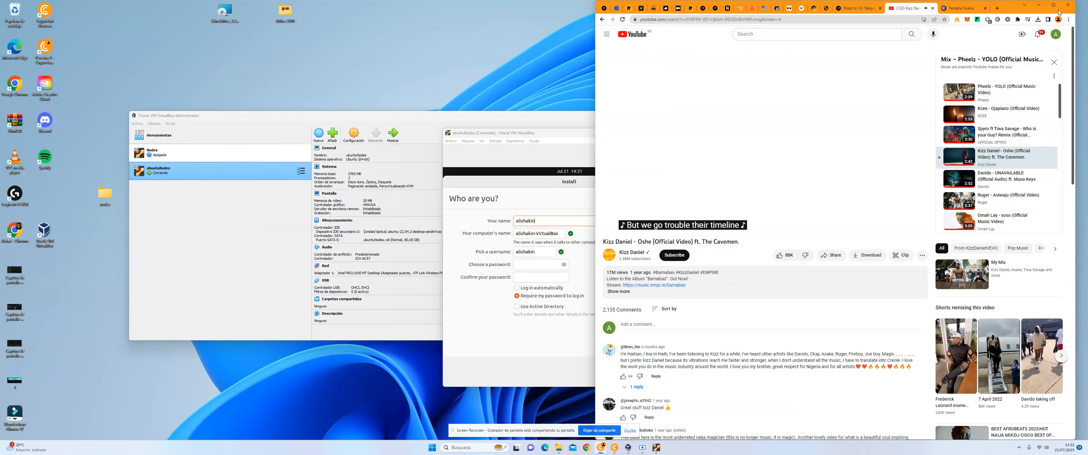
key(ctrl+shift+Tab)
key(ctrl+shift+Tab)
key(ctrl+shift+Tab)
key(ctrl+shift+Tab)
key(ctrl+shift+Tab)
key(ctrl+shift+Tab)
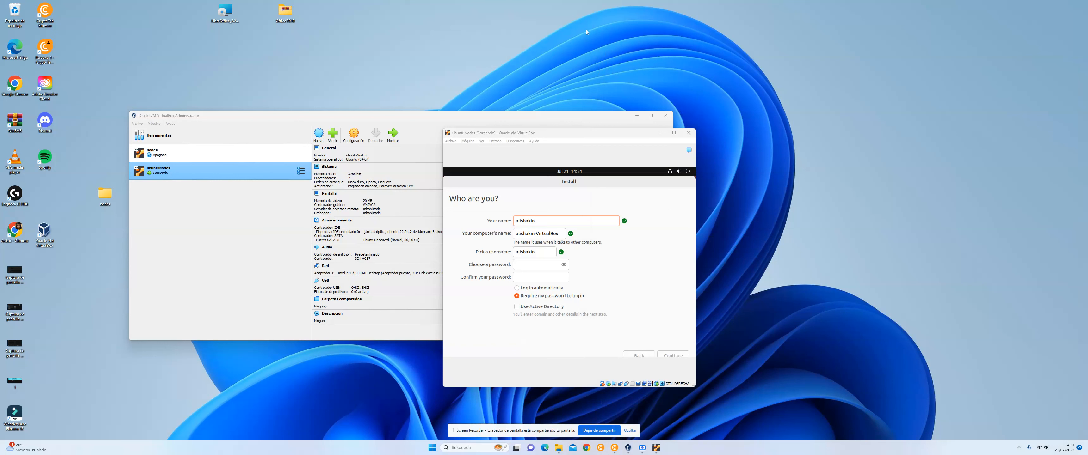
Step: Replace the part after the hyphen in the computer's name with node2
click(558, 235)
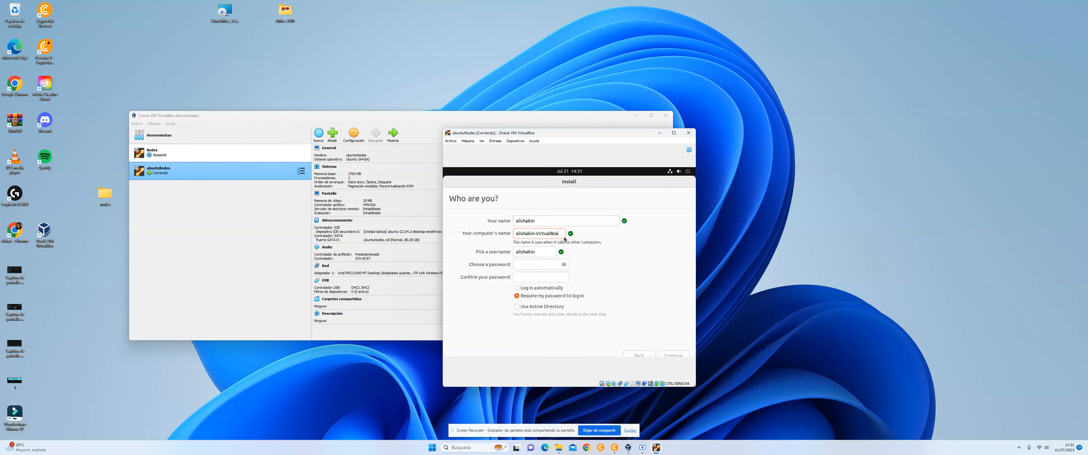
key(BackSpace)
key(BackSpace)
key(BackSpace)
key(BackSpace)
key(BackSpace)
text(no)
Step: Enter and confirm the account password, choose to log in automatically, and continue the installation
click(545, 263)
text(aaaaaaaaaaaa)
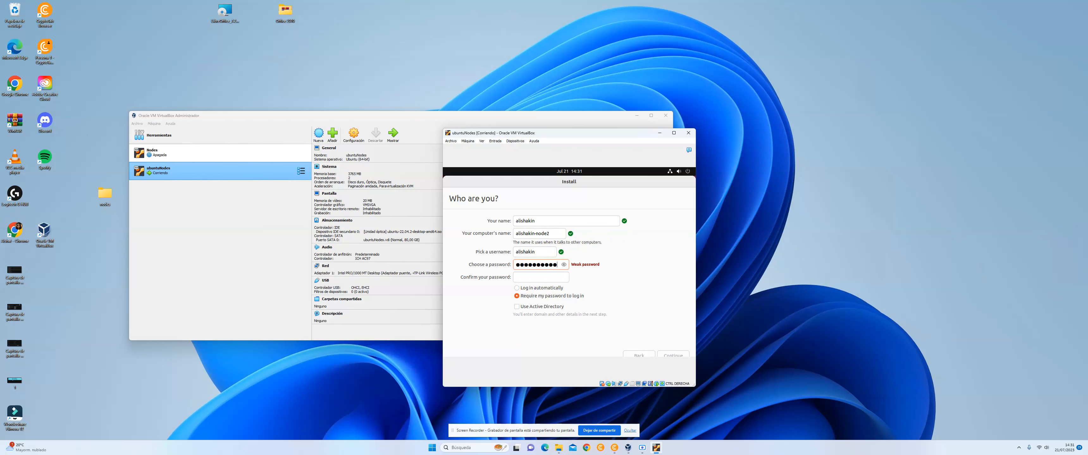
click(541, 274)
text(aaaaaaaaaaaaa)
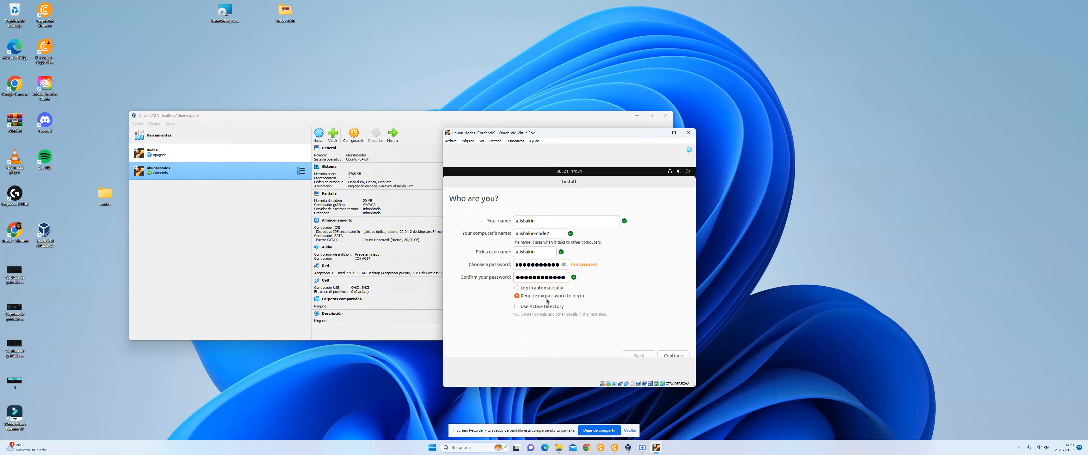
click(519, 288)
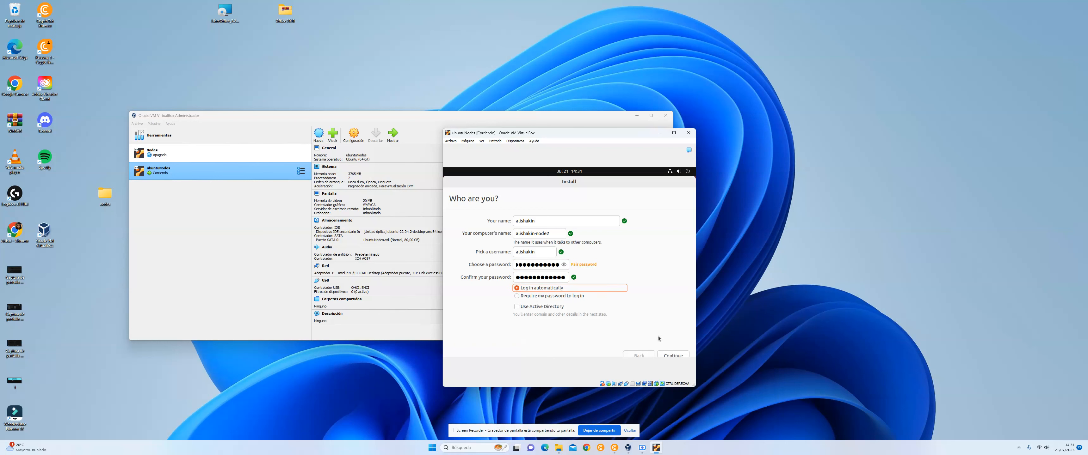
click(675, 354)
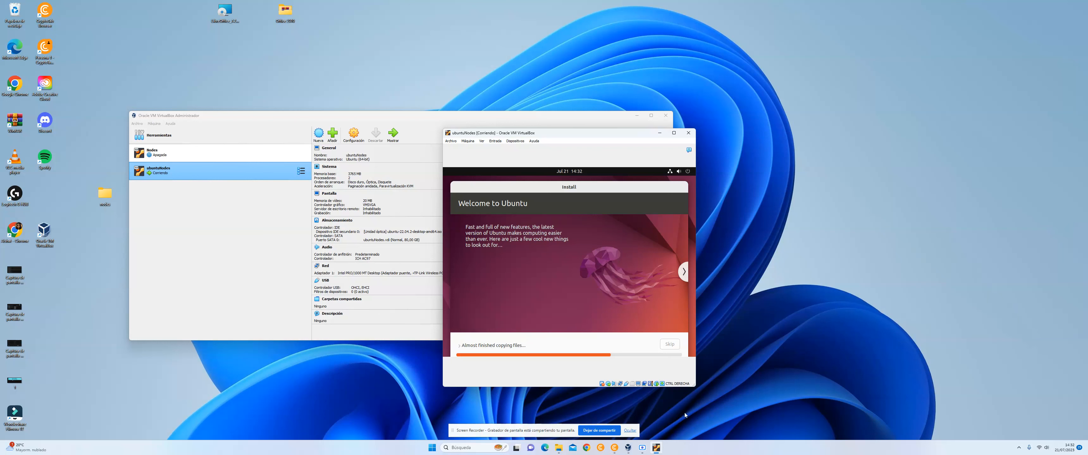
Step: Restart the virtual machine from the Installation Complete dialog
click(641, 448)
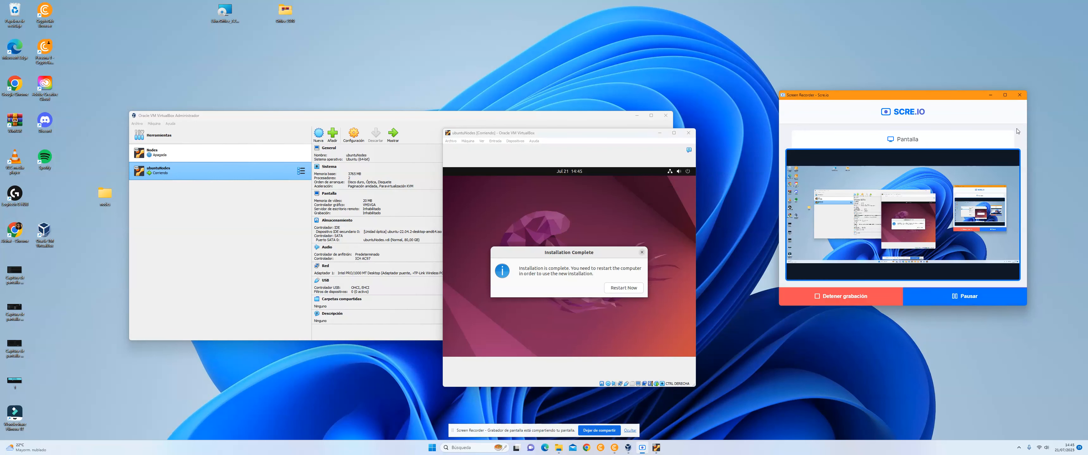
click(989, 95)
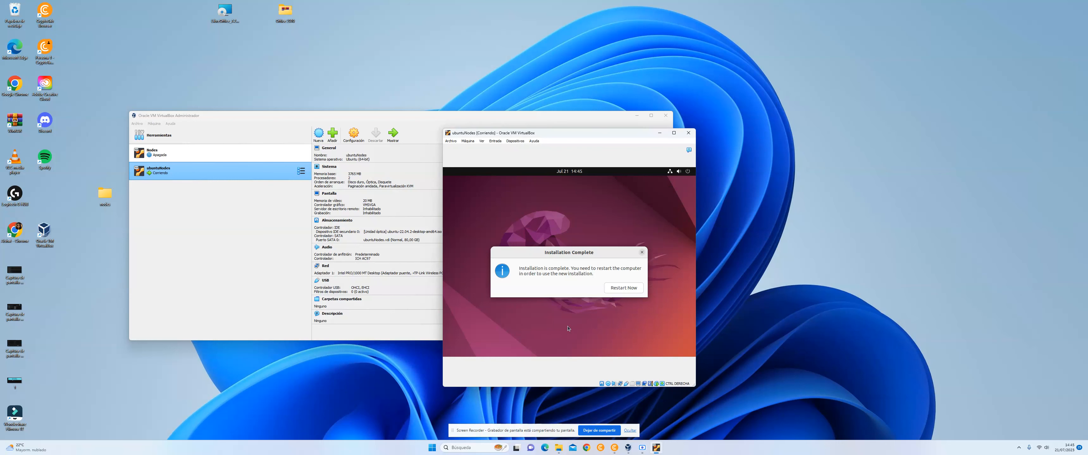
click(625, 291)
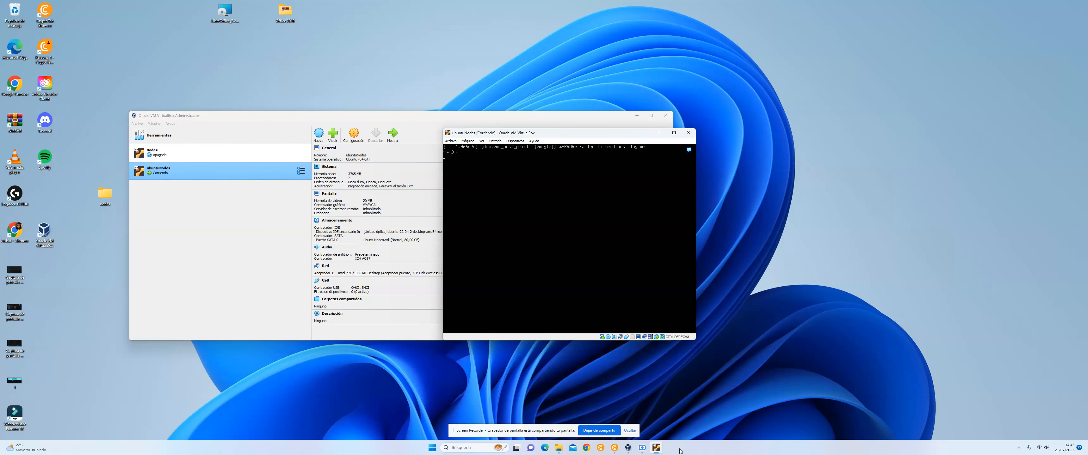
click(642, 448)
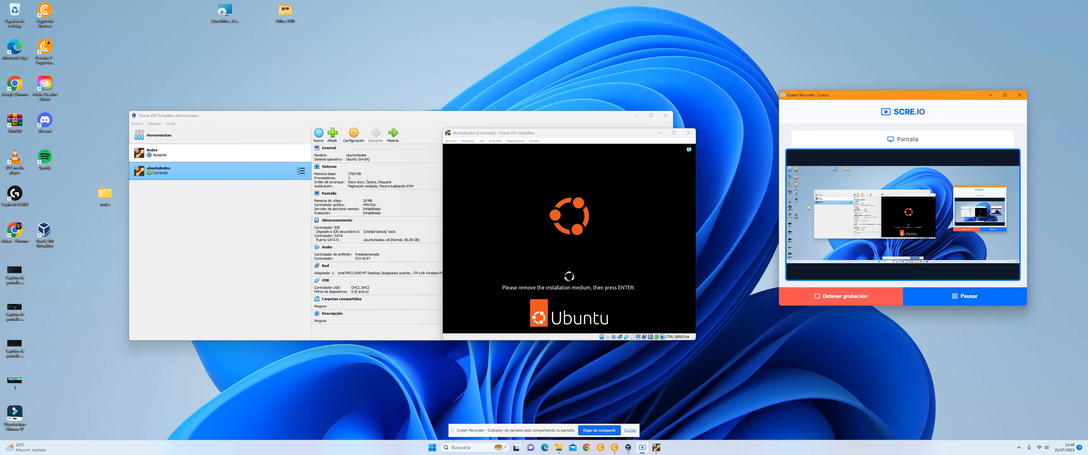
Step: Power off the ubuntuNodes machine with Apagar la máquina, and start it again from the VirtualBox manager
click(688, 132)
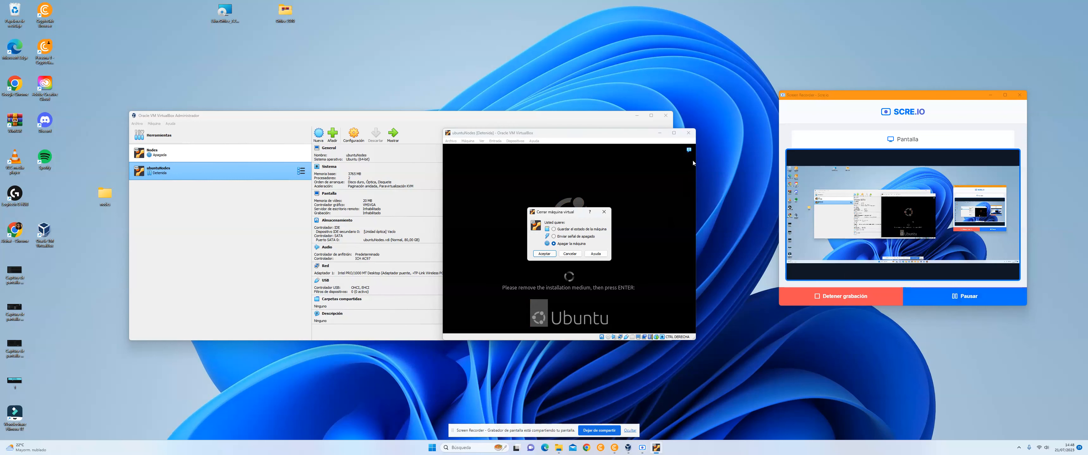
click(544, 254)
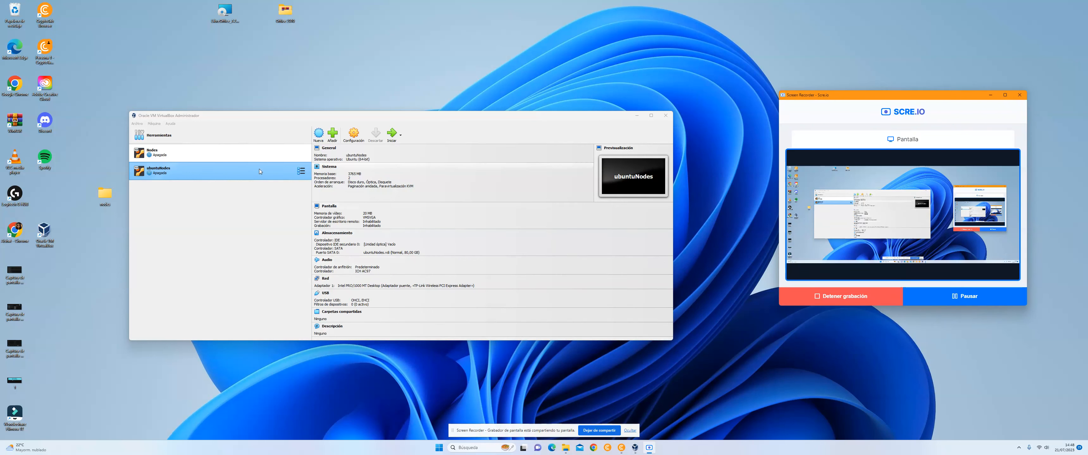
click(389, 137)
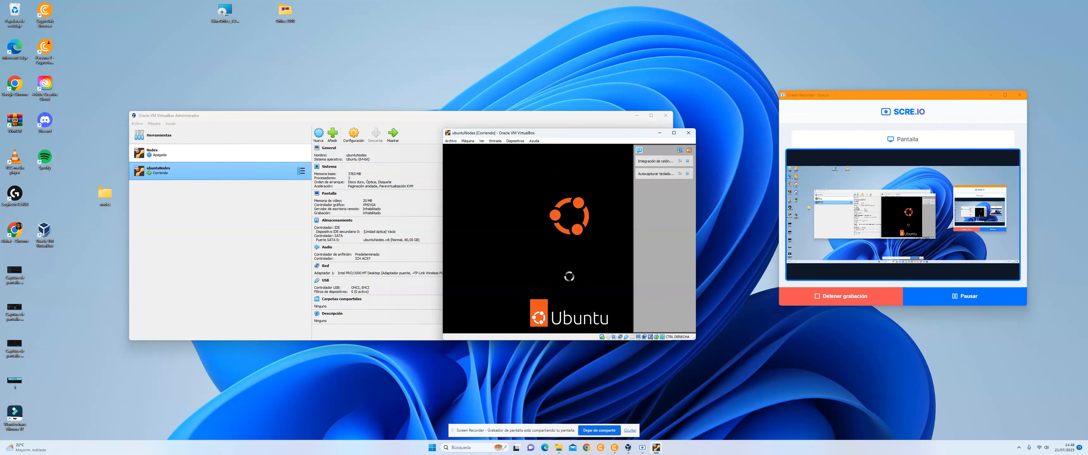
click(980, 300)
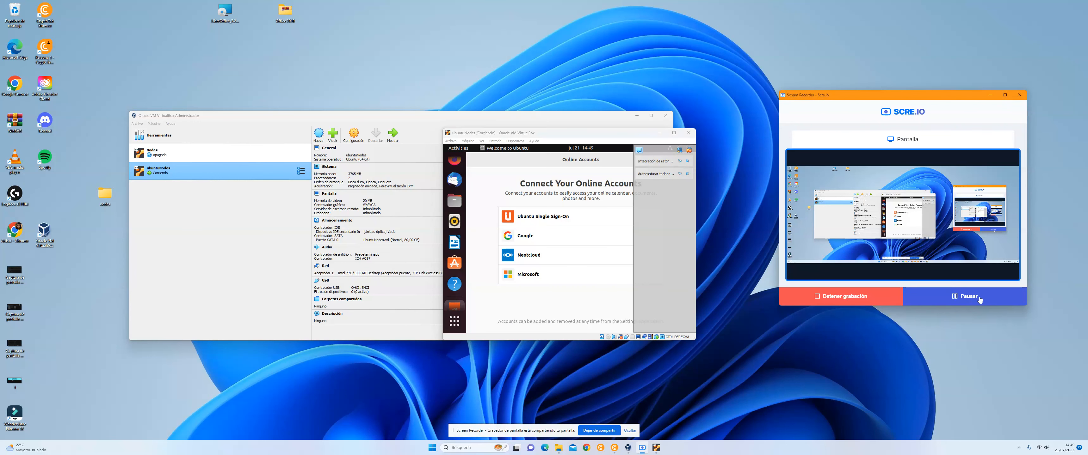
Step: Complete the Ubuntu welcome setup, skipping online accounts and Ubuntu Pro, declining to send system info, and leaving location services off
click(640, 149)
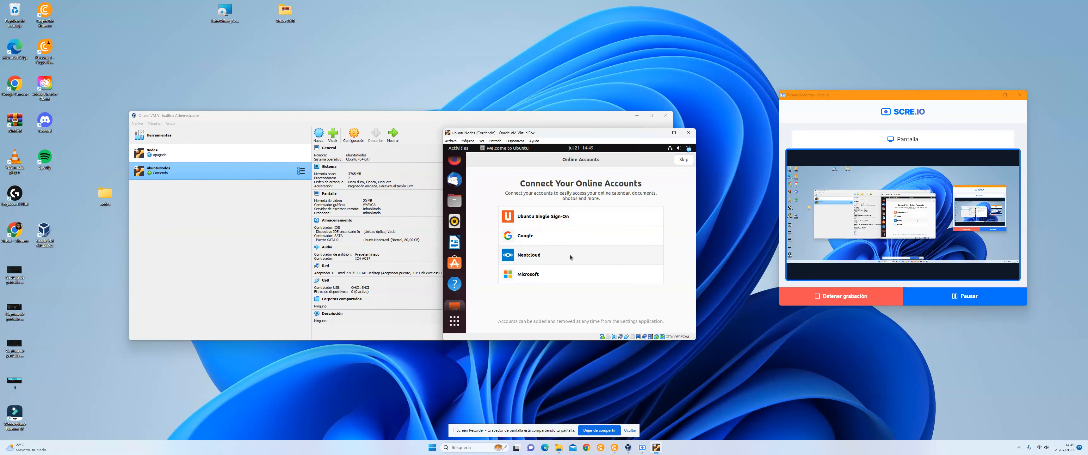
click(684, 161)
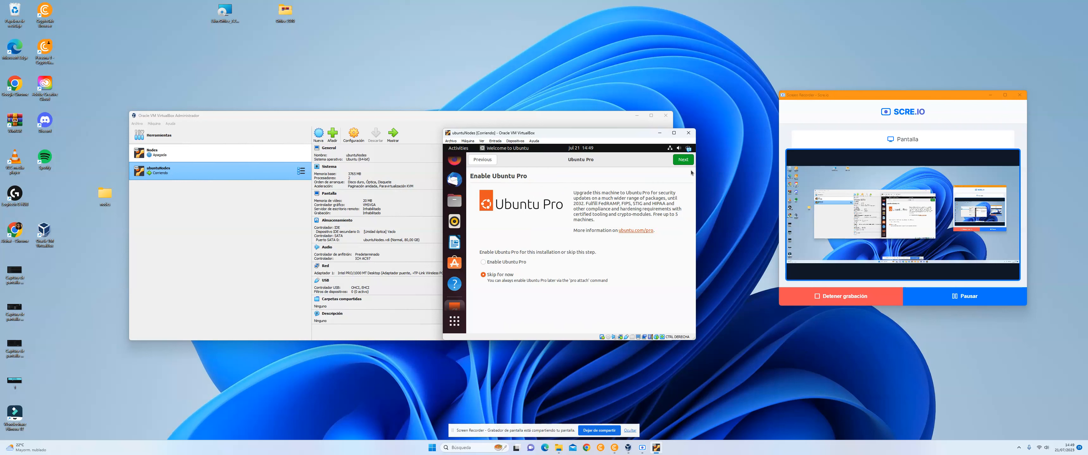
click(689, 162)
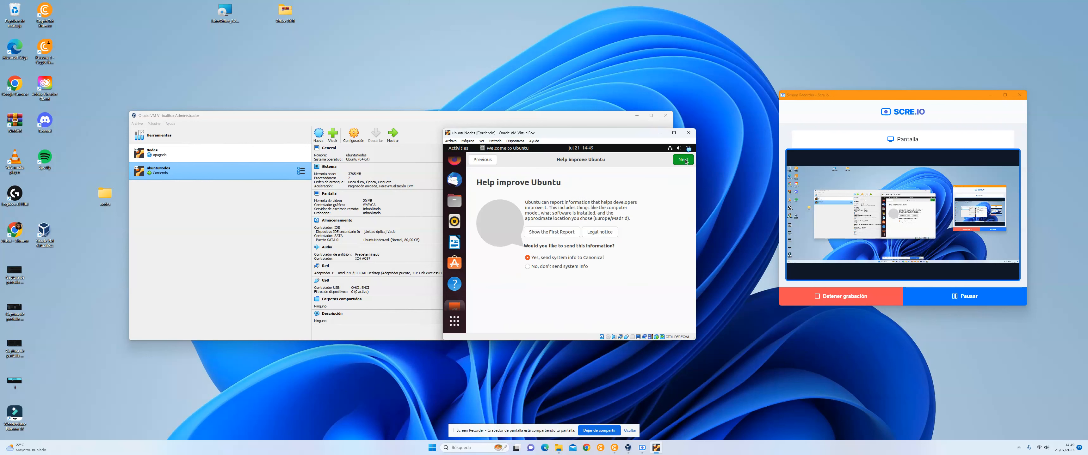
click(555, 266)
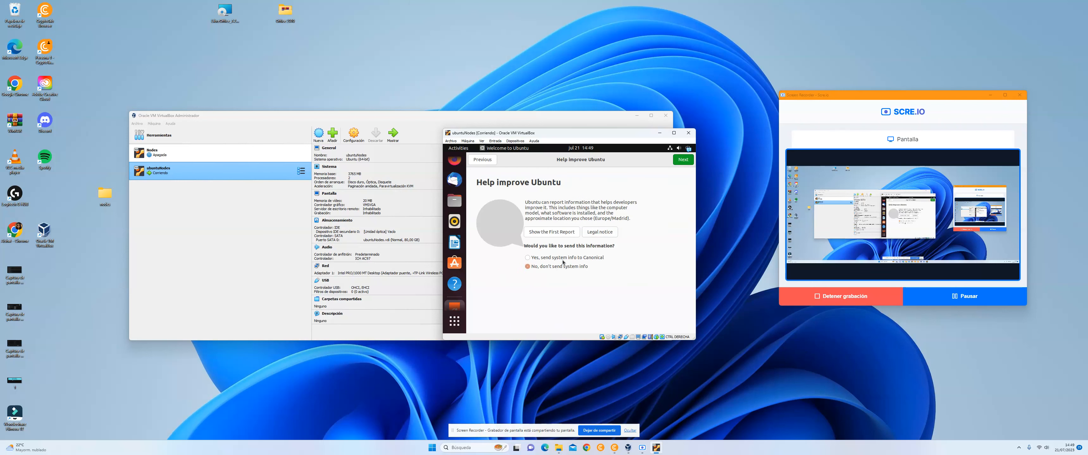
click(684, 161)
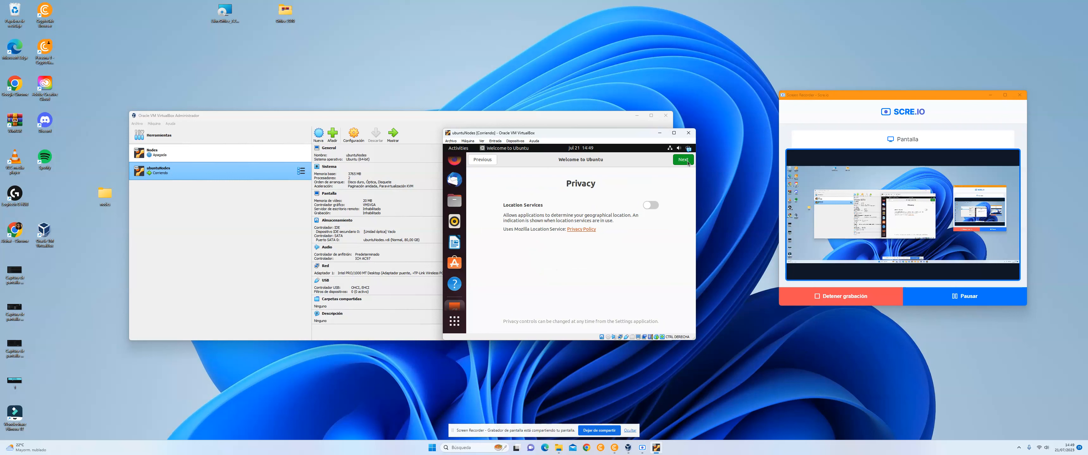
click(687, 161)
click(682, 160)
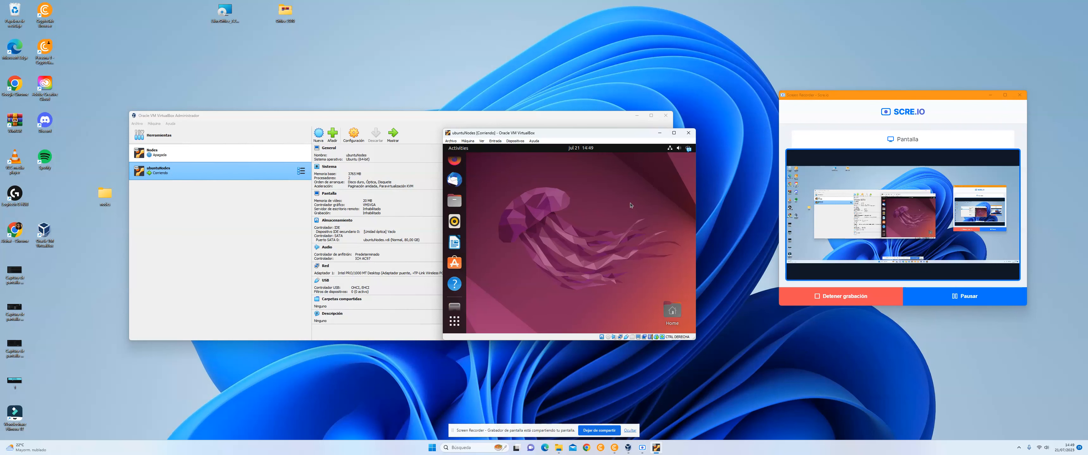
Step: Maximize the virtual machine window, insert the Guest Additions CD image, and open the mounted VBox_GAs_7.0.10 disc
click(674, 132)
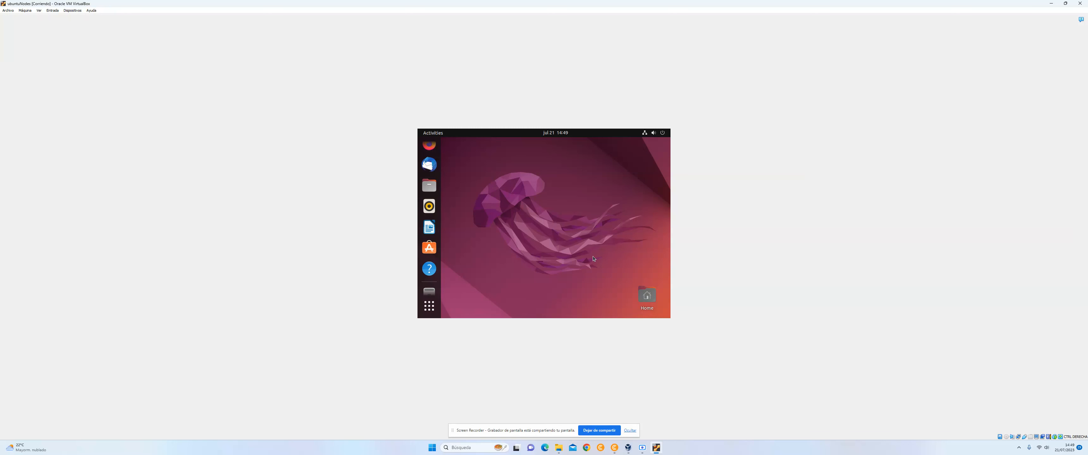
click(73, 10)
click(97, 72)
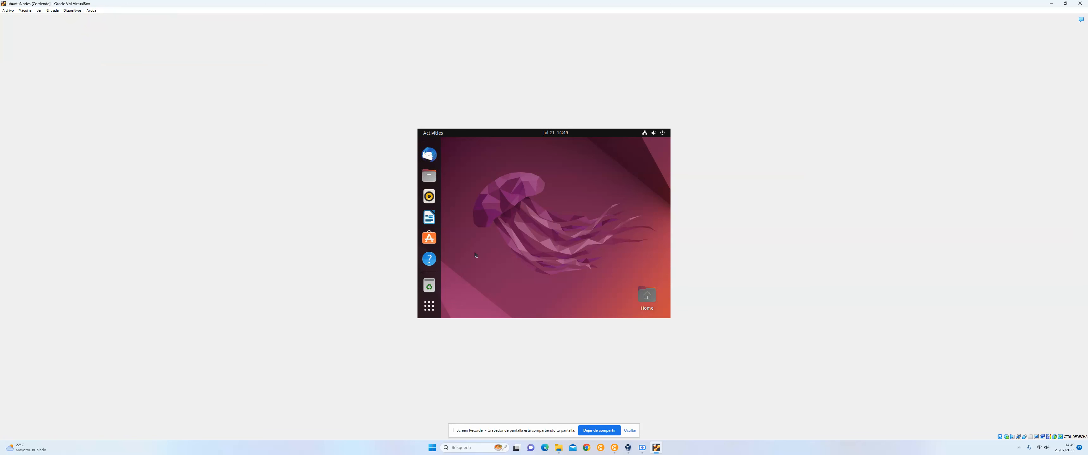
click(432, 269)
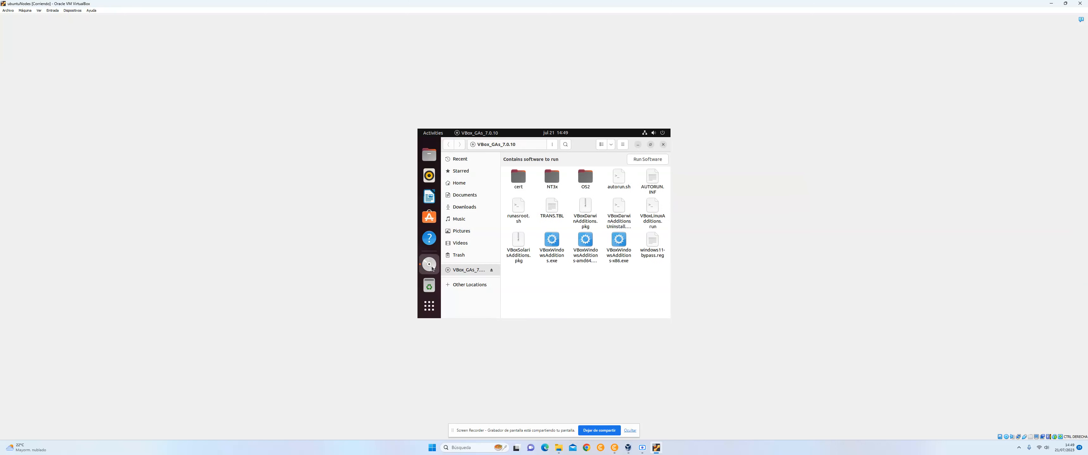
Step: Try to open VBoxLinuxAdditions.run in the text editor, then cancel loading and close the editor
click(650, 211)
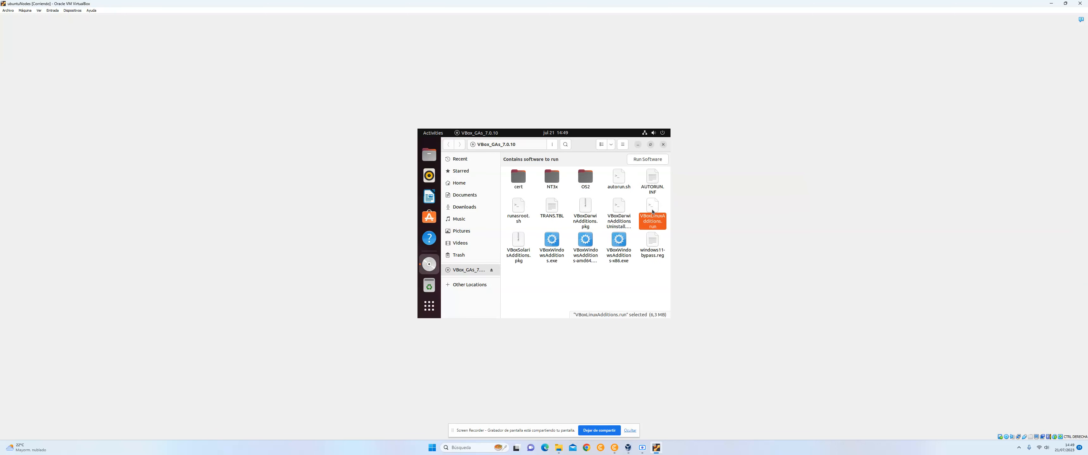
right_click(643, 215)
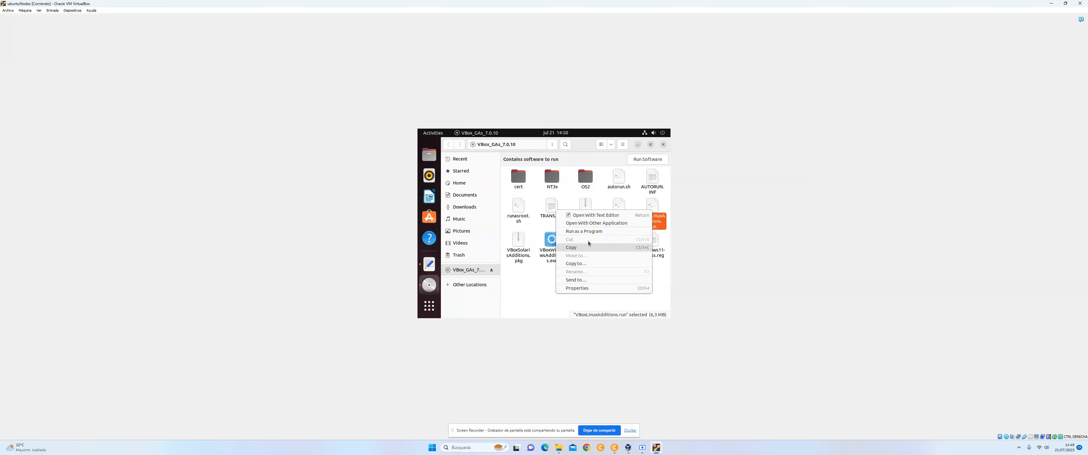
click(598, 218)
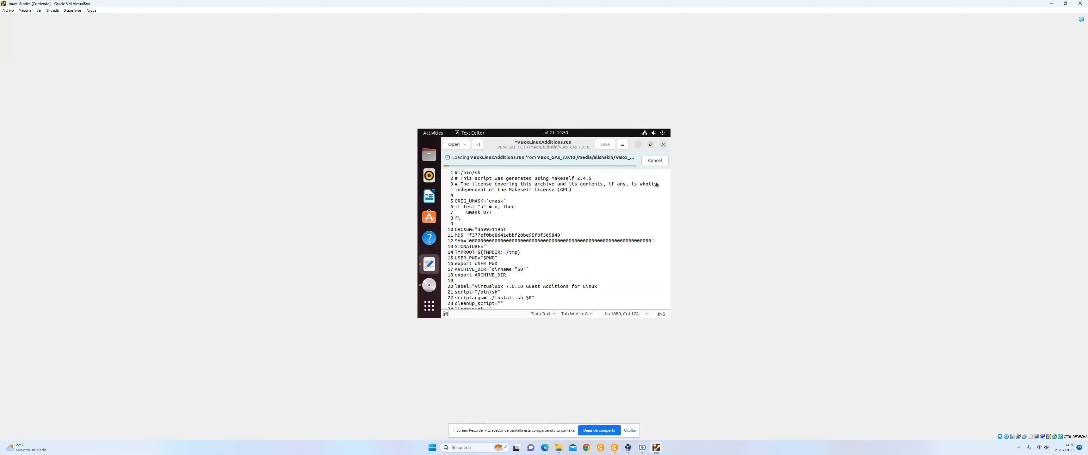
click(655, 160)
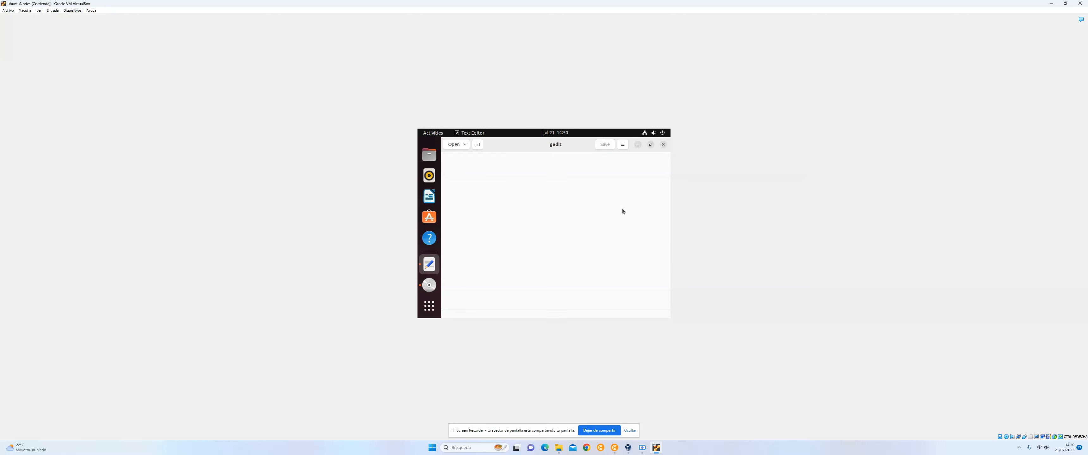
click(663, 145)
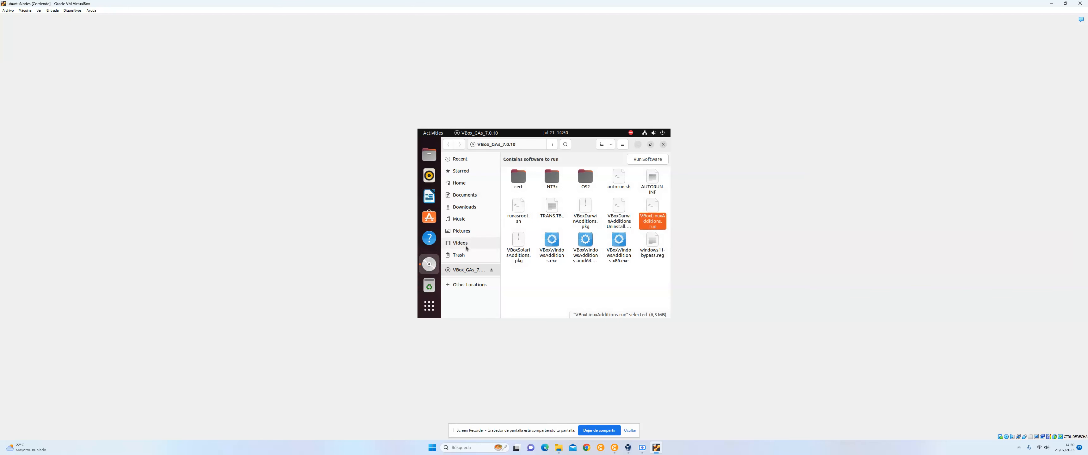
Step: Open a Terminal window on the Ubuntu desktop and bring it to the front
click(432, 309)
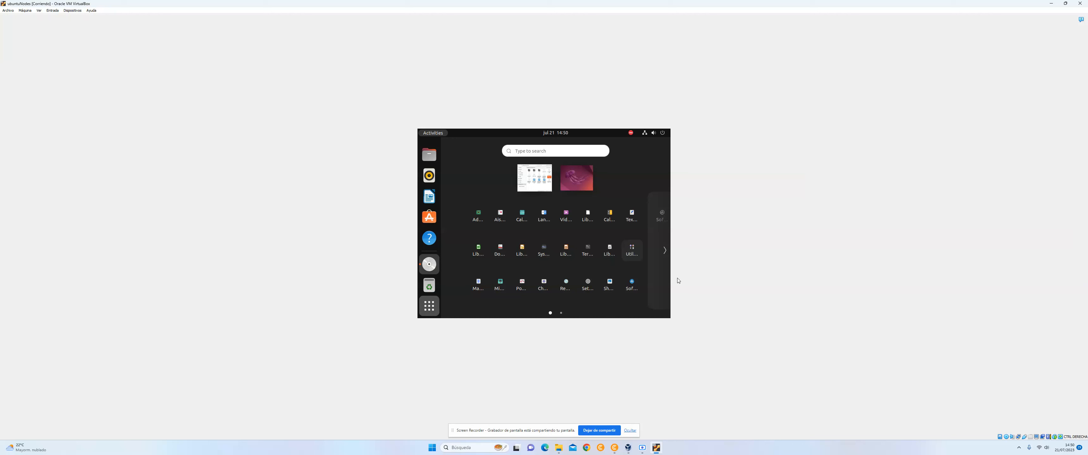
key(ctrl+alt+t)
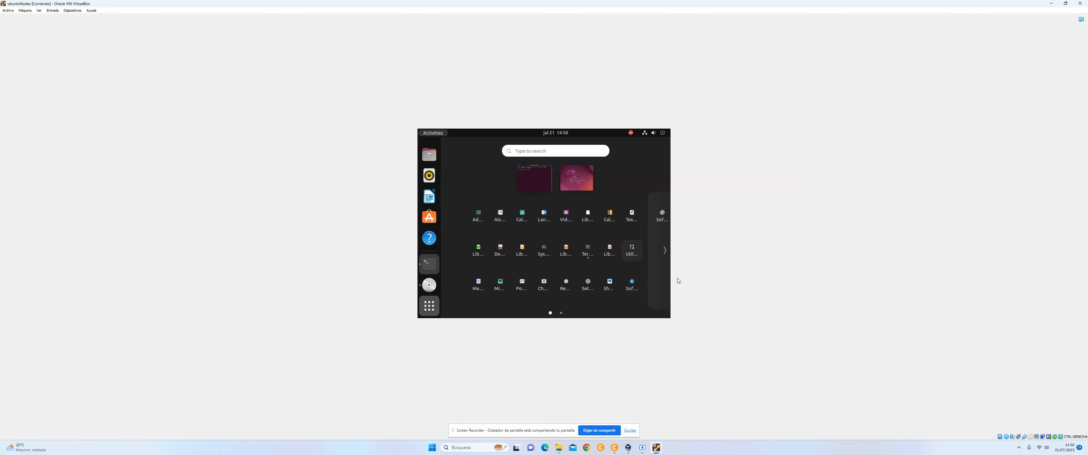
click(430, 264)
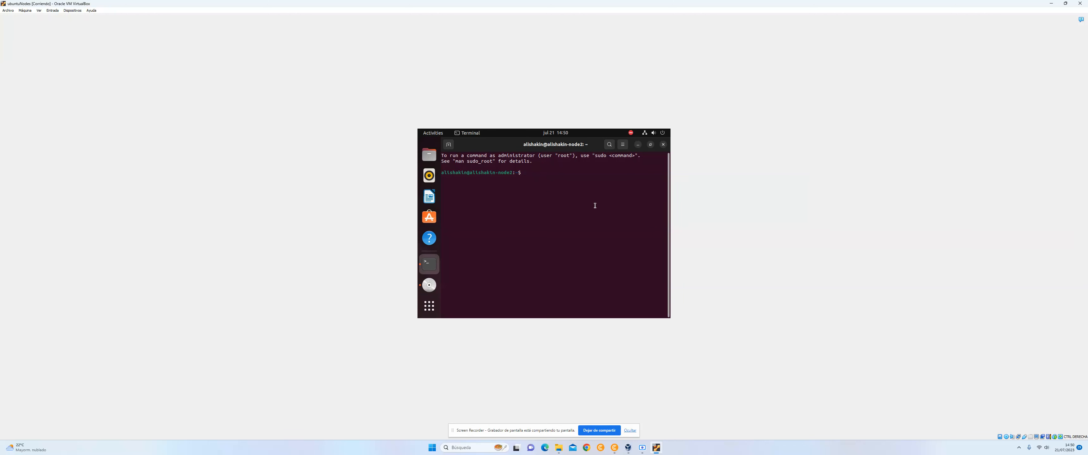